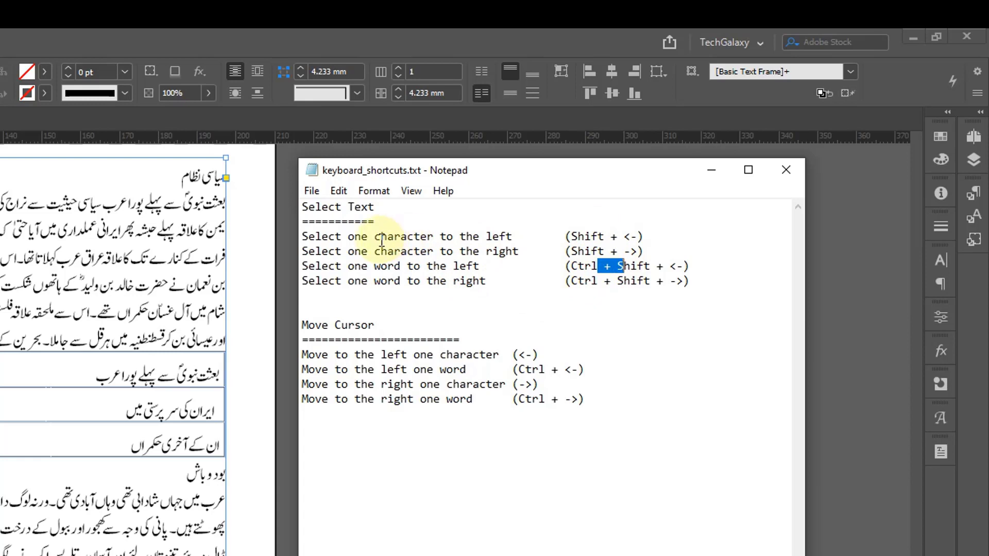
pyautogui.moveTo(380, 237); pyautogui.dragTo(500, 239)
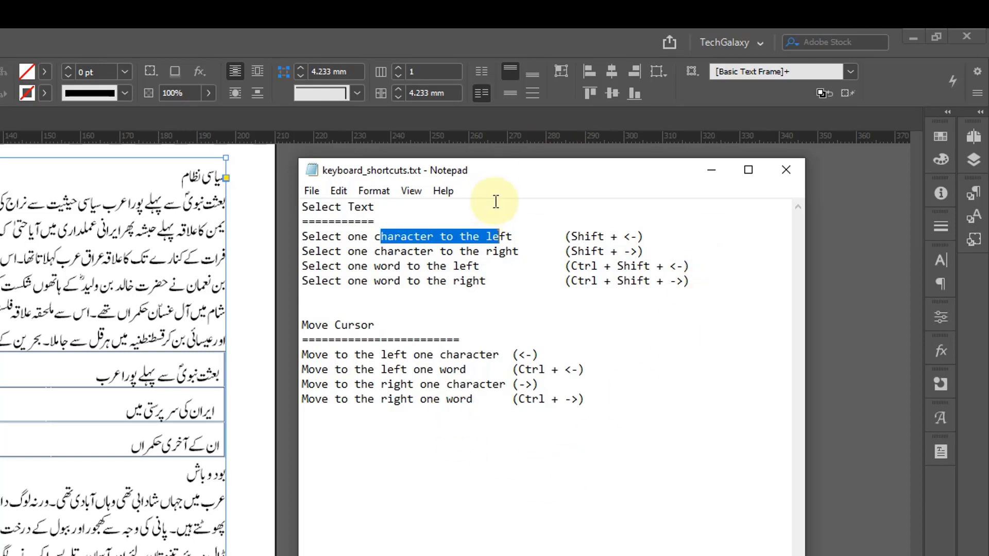
pyautogui.click(591, 368)
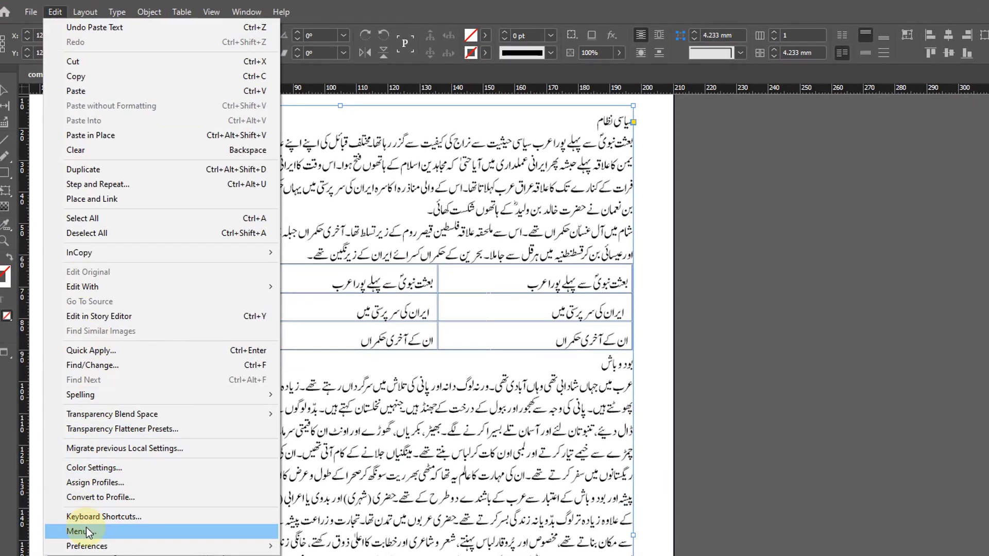
# - Create a new keyboard shortcut set named RTL SET based on the [Default] set
pyautogui.click(86, 516)
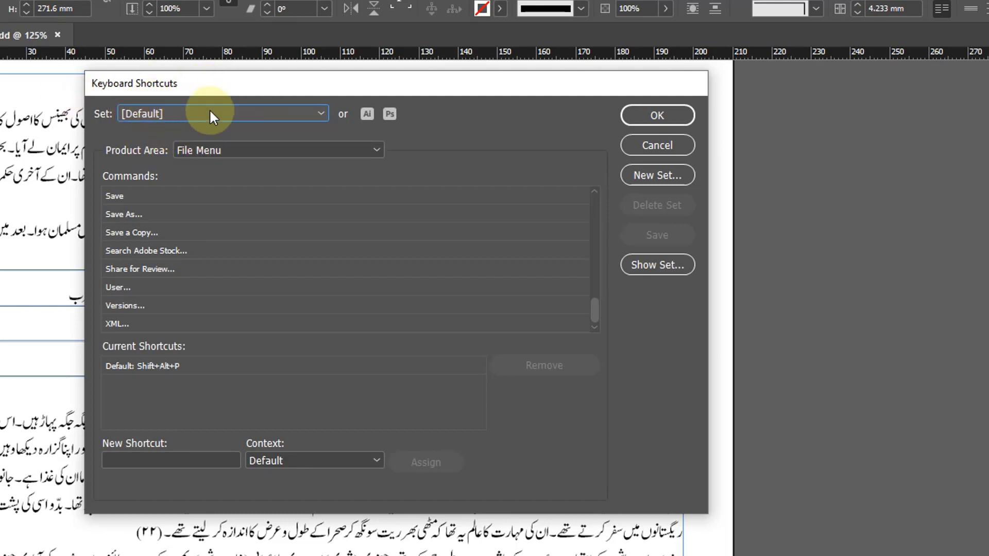
pyautogui.click(656, 179)
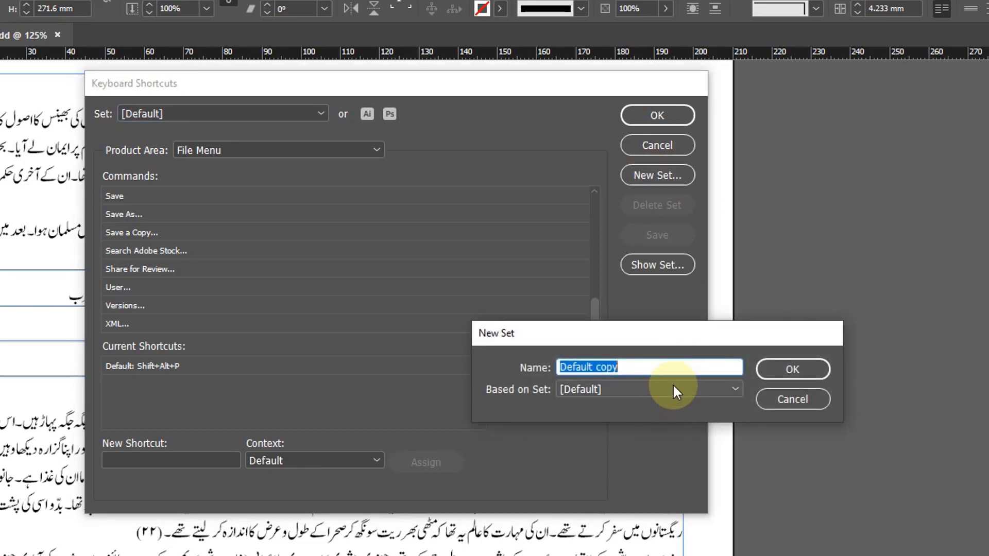
pyautogui.write('ءؤ')
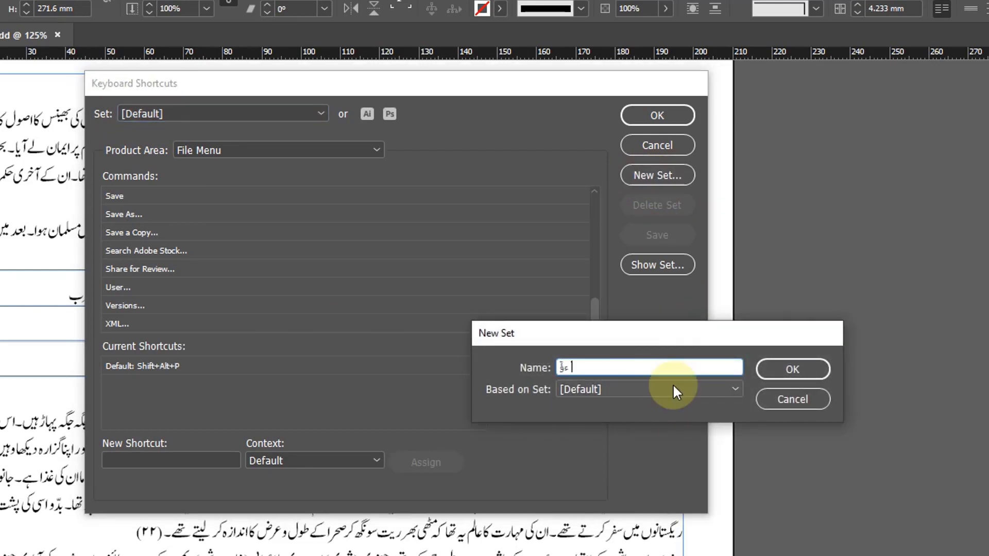
pyautogui.write('ا')
pyautogui.press('BackSpace')
pyautogui.press('BackSpace')
pyautogui.press('BackSpace')
pyautogui.press('BackSpace')
pyautogui.write('R')
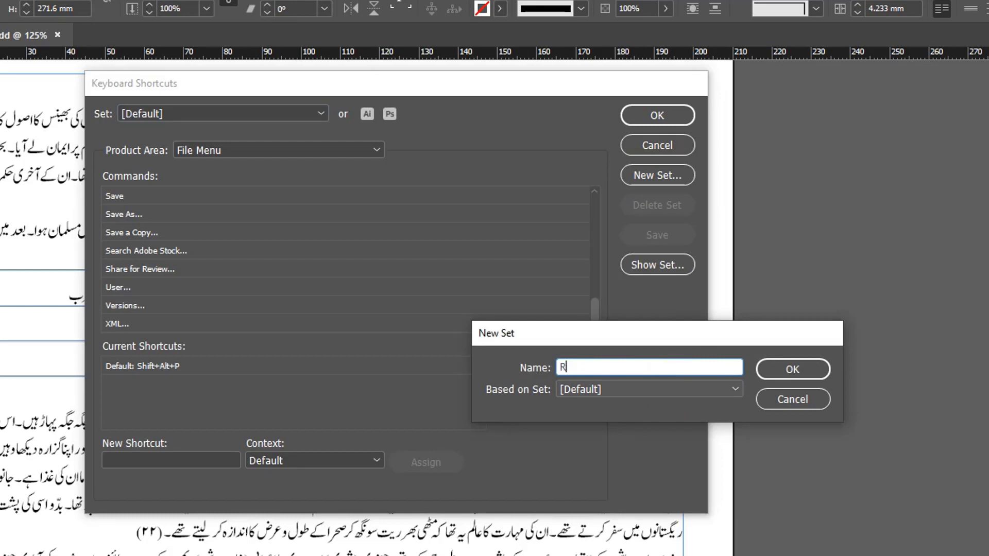
pyautogui.write('TL SET')
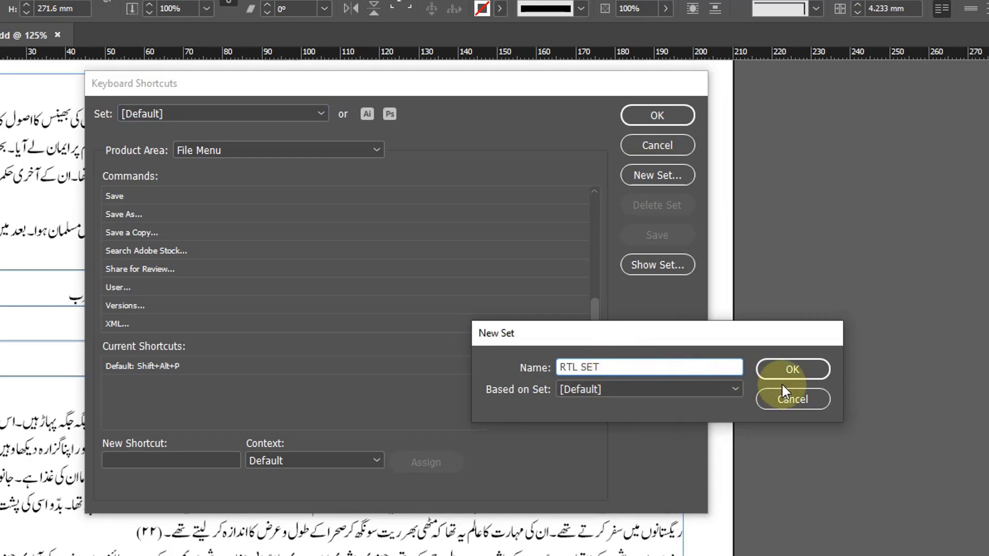
pyautogui.click(792, 369)
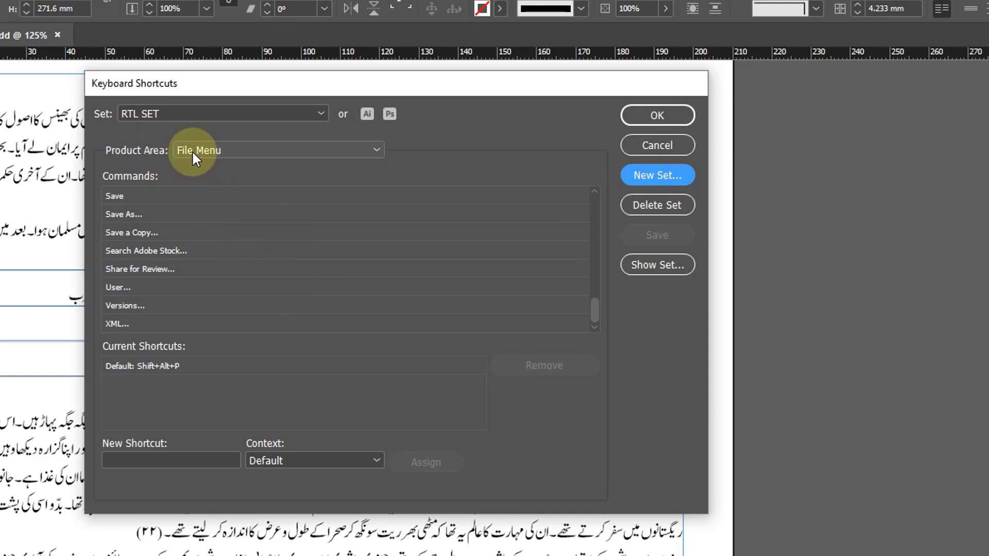
# - Show the Text and Tables product area and set the shortcut context to Text
pyautogui.click(254, 153)
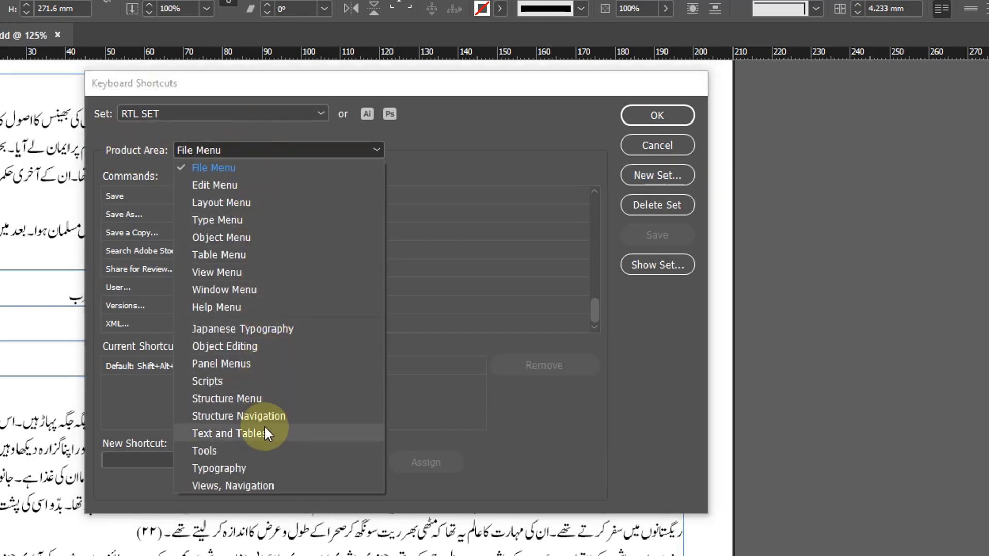
pyautogui.click(241, 433)
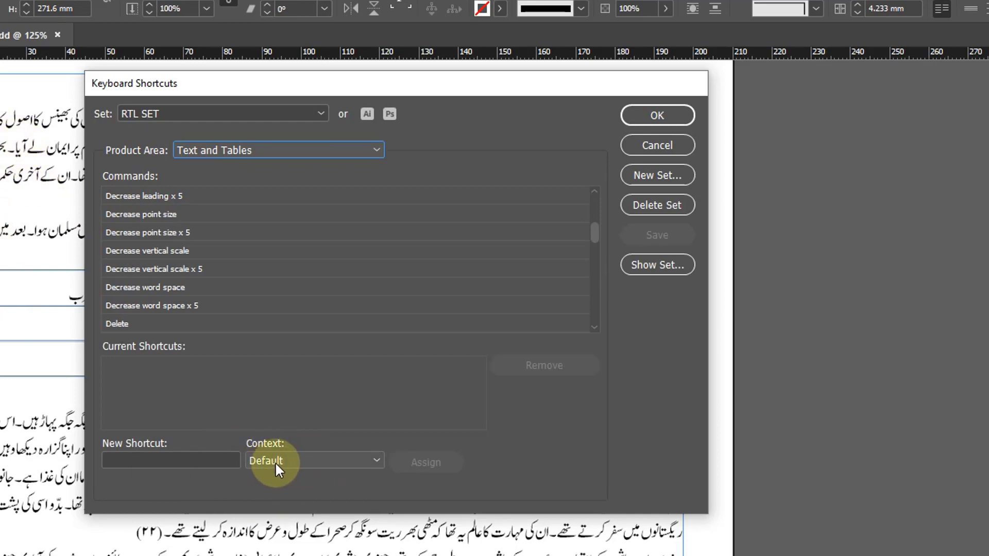
pyautogui.click(288, 457)
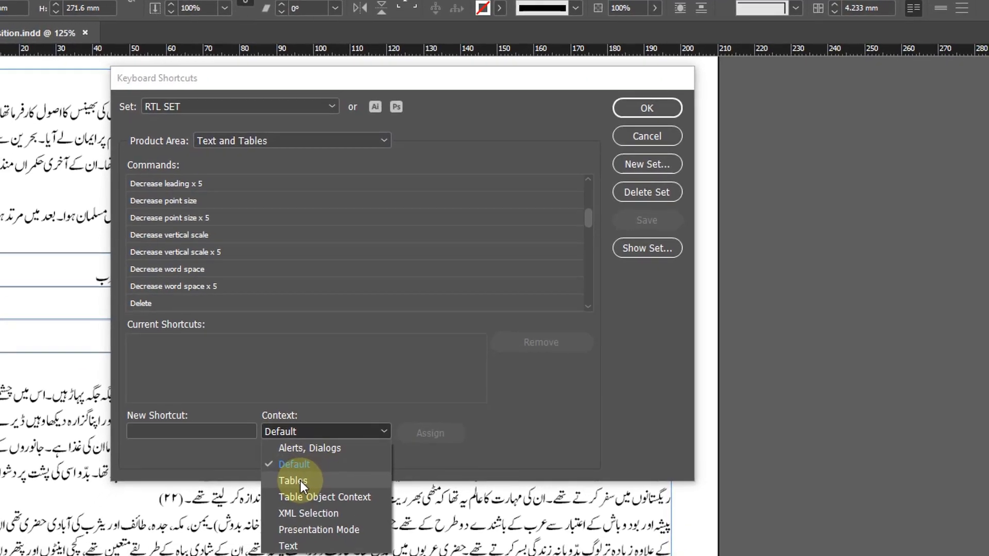
pyautogui.click(306, 548)
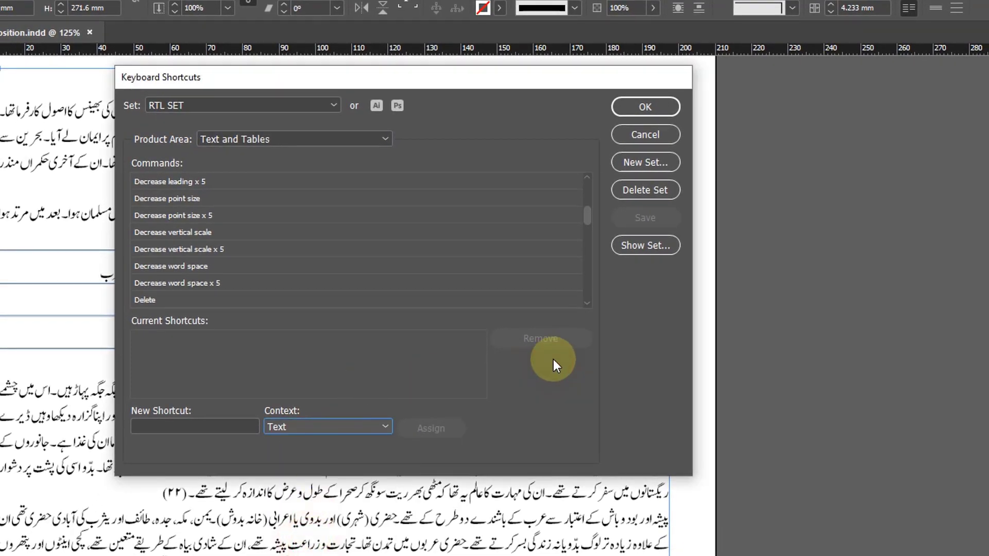
# - Assign Right Arrow in the Text context to the command "Move to the left one character" and remove its Left Arrow shortcut
pyautogui.moveTo(591, 217); pyautogui.dragTo(584, 246)
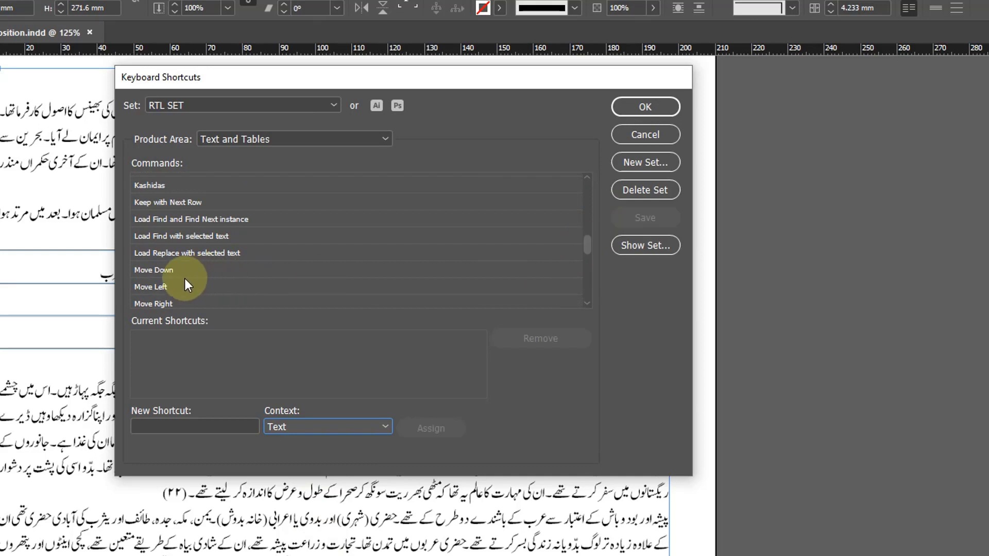
pyautogui.click(585, 305)
pyautogui.click(585, 304)
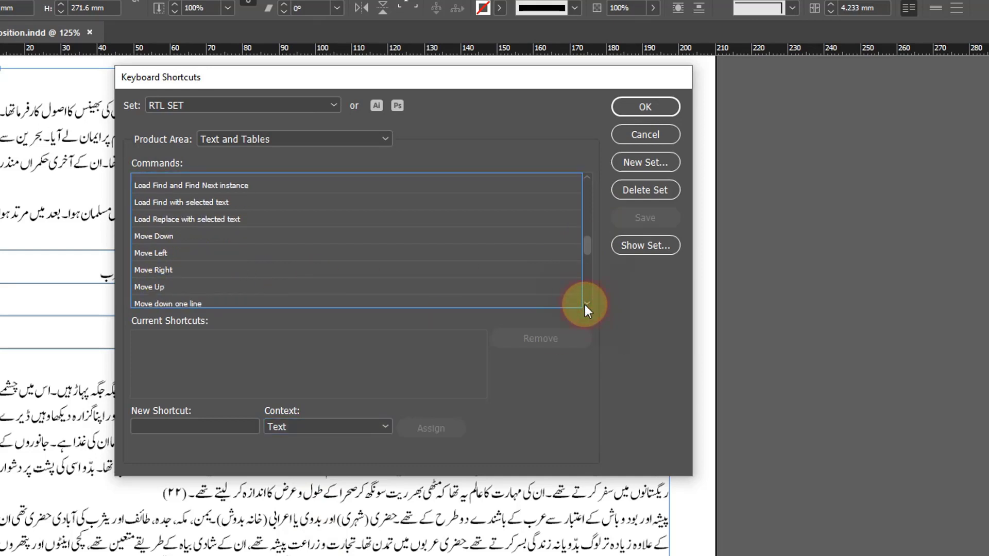
pyautogui.click(585, 304)
pyautogui.click(585, 305)
pyautogui.click(585, 305)
pyautogui.click(585, 304)
pyautogui.click(585, 305)
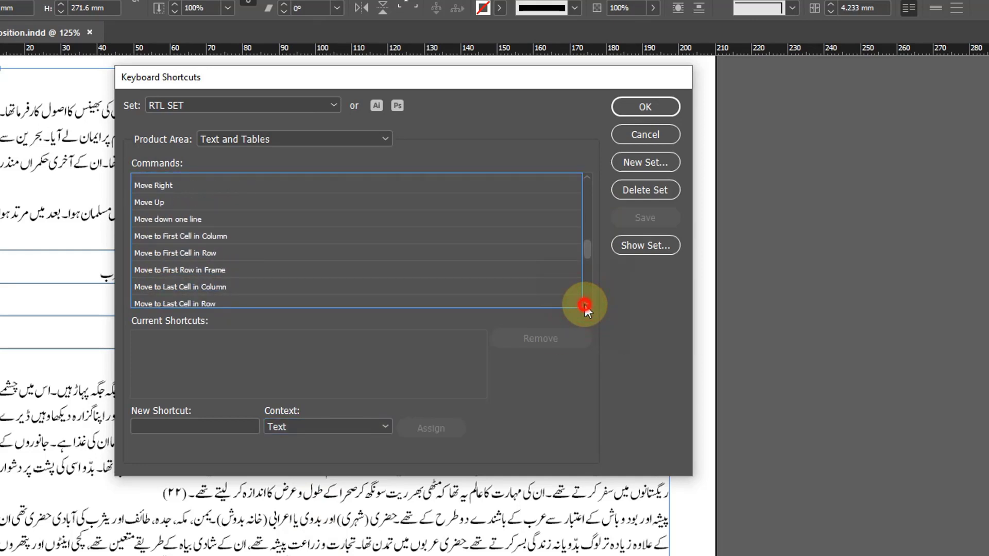
pyautogui.click(585, 304)
pyautogui.click(585, 304)
pyautogui.click(585, 305)
pyautogui.click(585, 305)
pyautogui.click(585, 304)
pyautogui.click(585, 304)
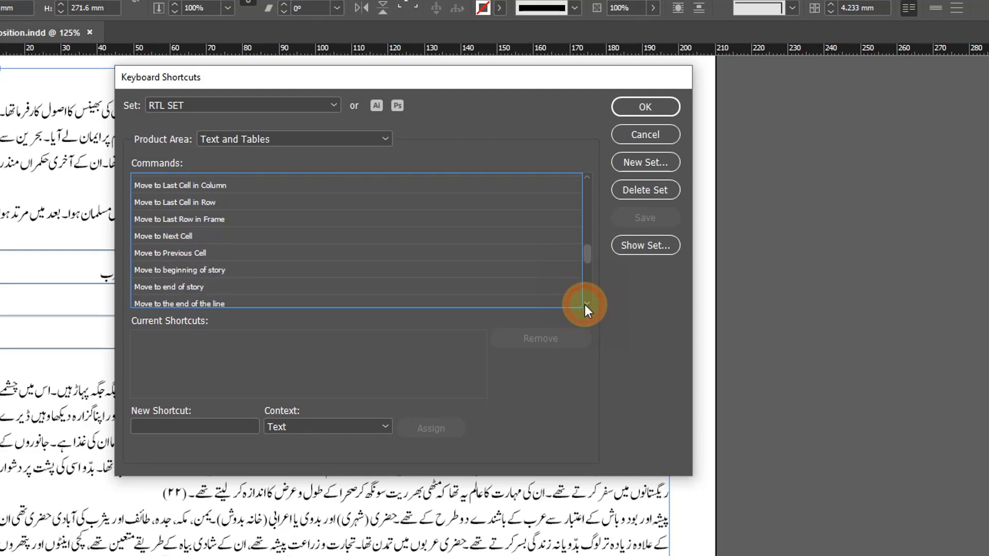
pyautogui.click(585, 304)
pyautogui.click(585, 304)
pyautogui.click(585, 304)
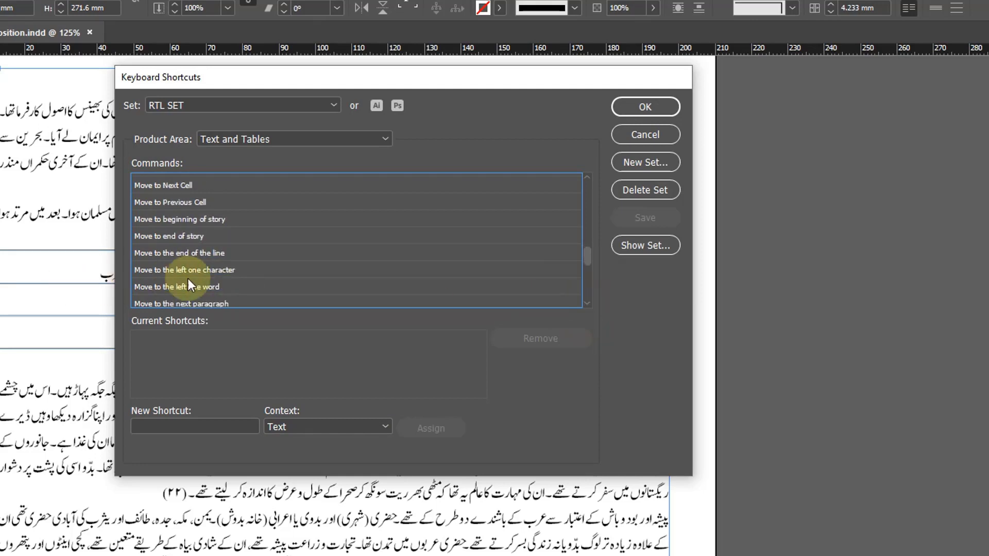
pyautogui.click(193, 273)
pyautogui.click(586, 304)
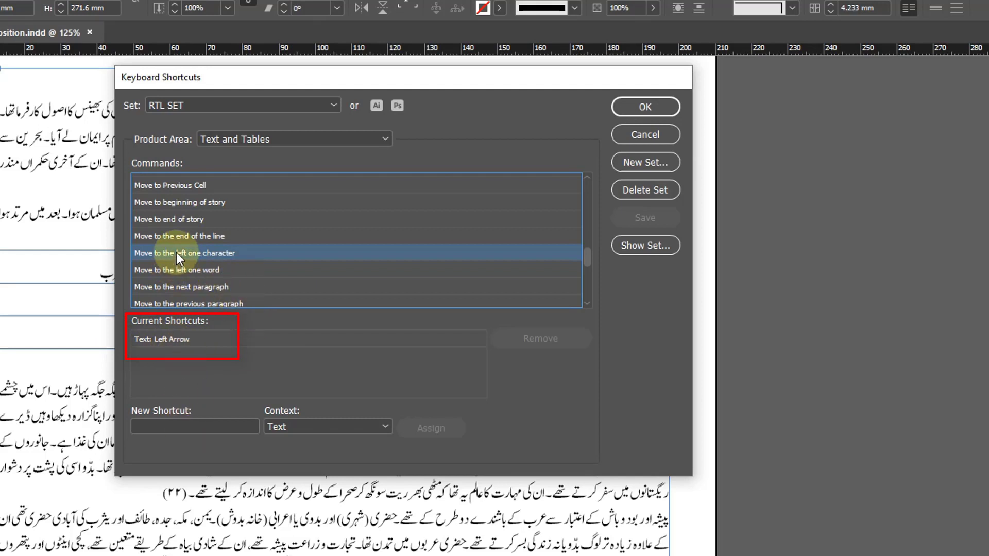
pyautogui.click(144, 427)
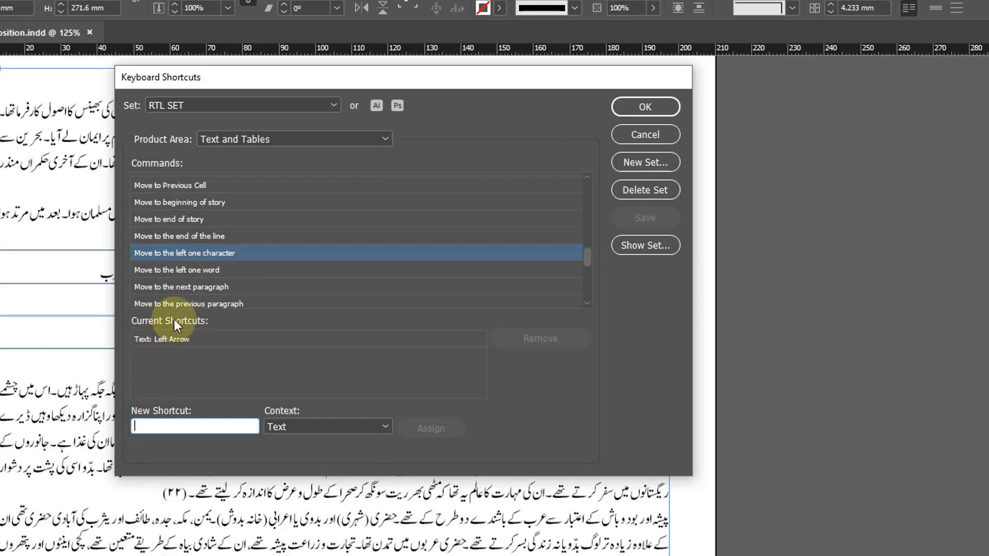
pyautogui.press('Right')
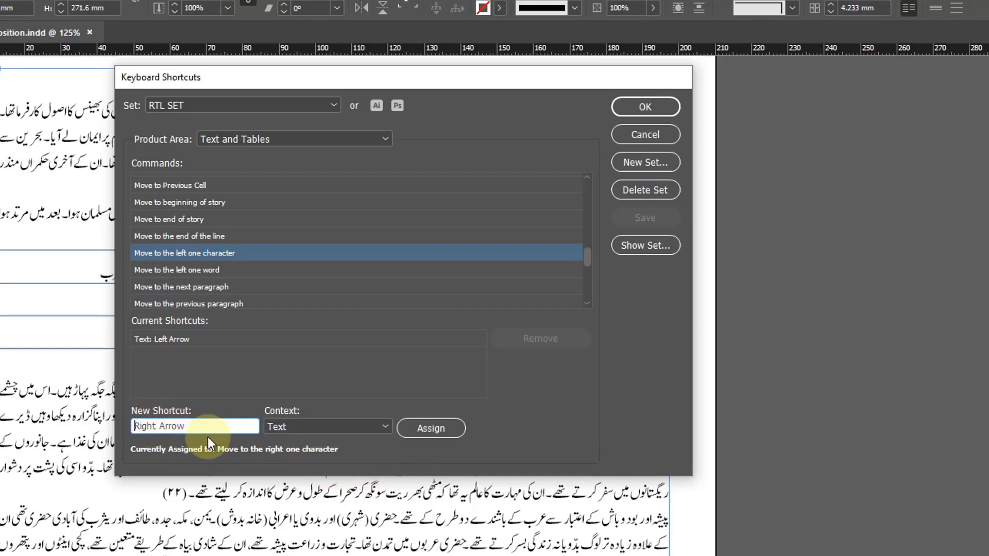
pyautogui.click(430, 428)
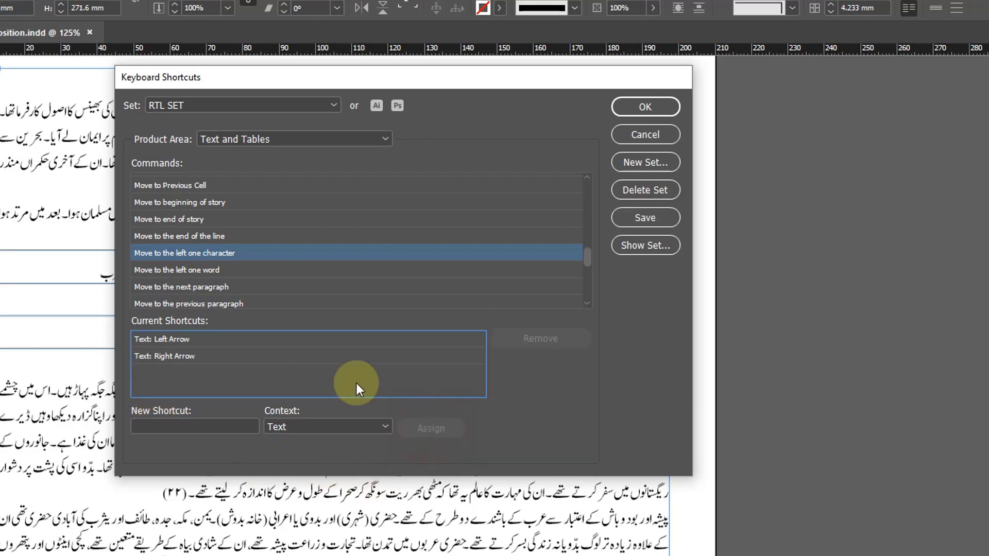
pyautogui.click(179, 339)
pyautogui.click(535, 338)
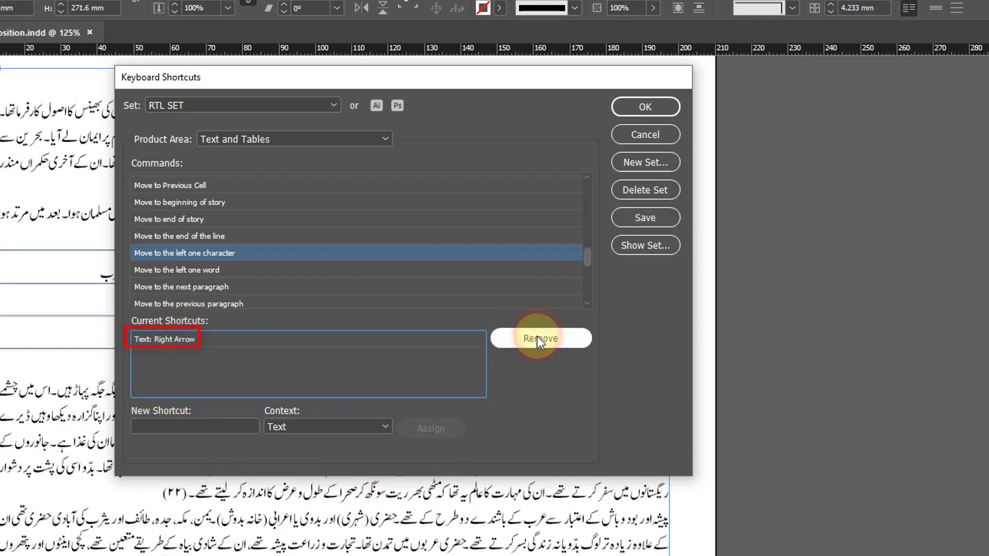
# - Assign Right Arrow to "Move to the left one character" in the Tables context as well
pyautogui.click(342, 426)
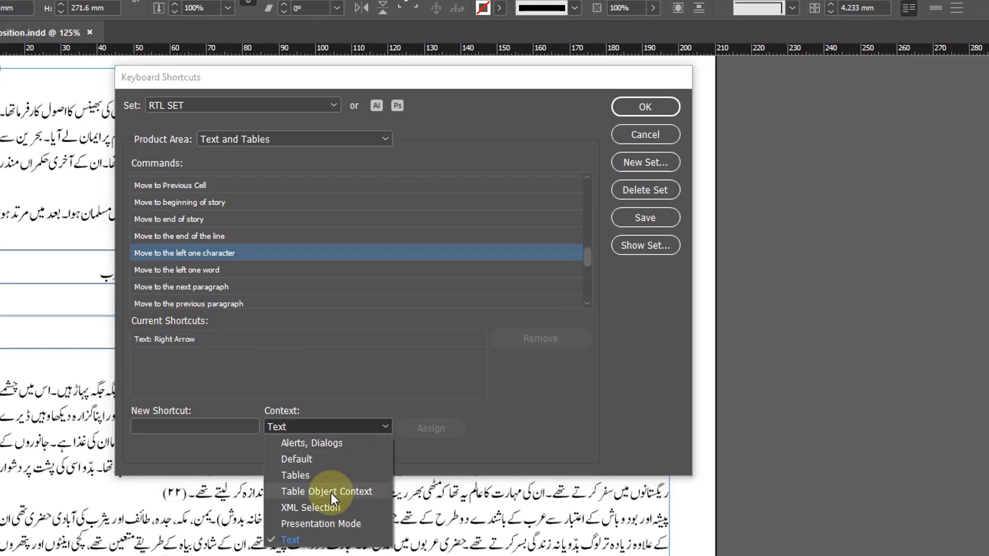
pyautogui.click(325, 476)
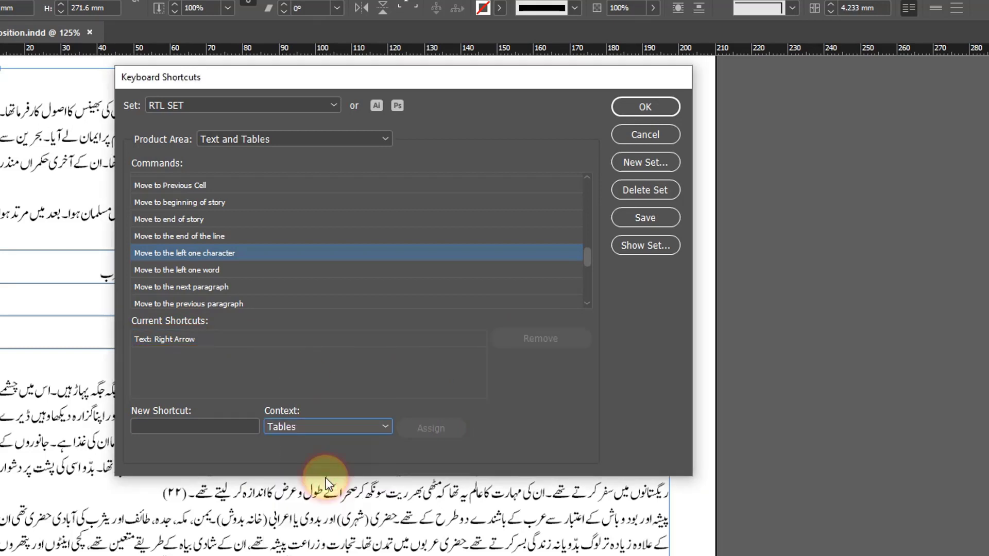
pyautogui.click(214, 424)
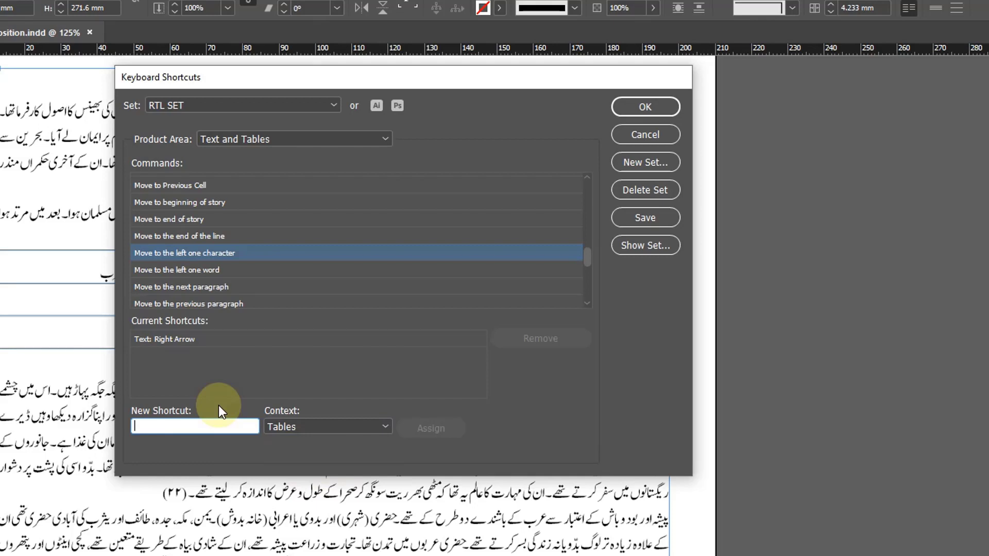
pyautogui.press('Right')
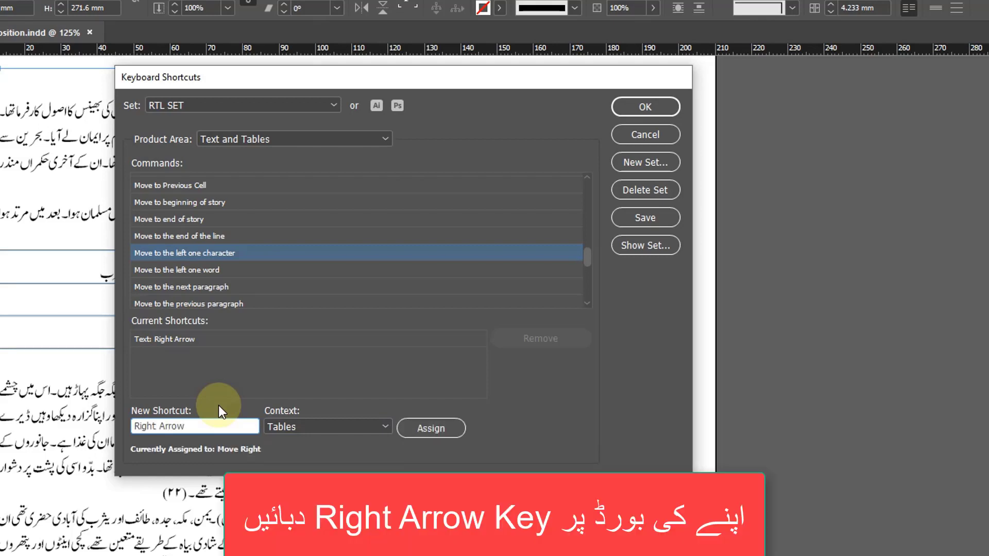
pyautogui.click(438, 429)
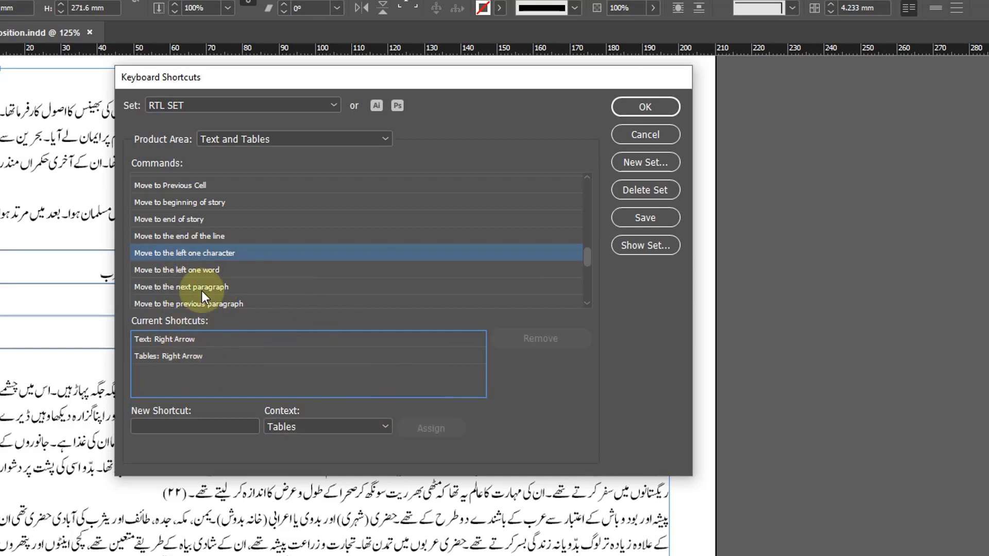
# - Assign Ctrl+Right Arrow to the command "Move to the left one word" in the Tables context
pyautogui.click(178, 273)
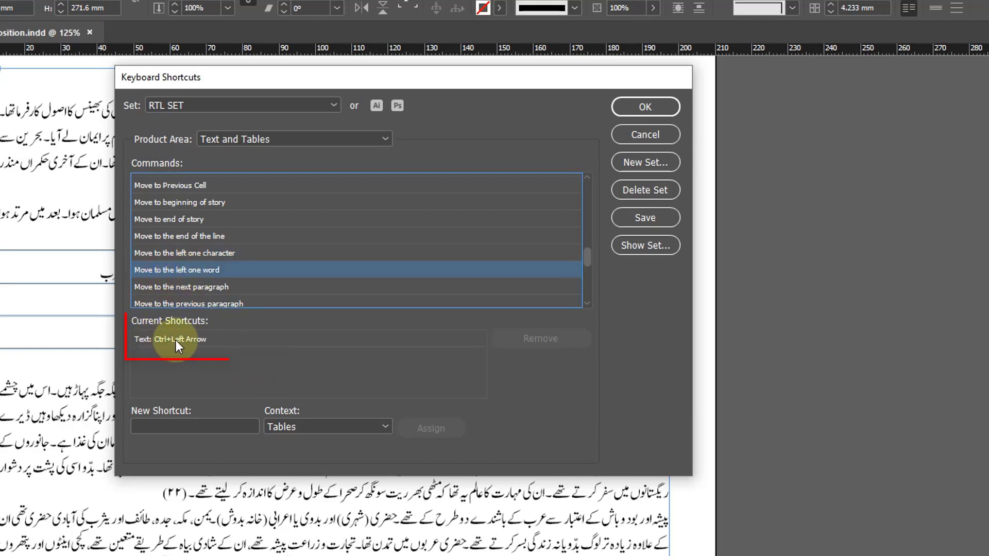
pyautogui.click(206, 426)
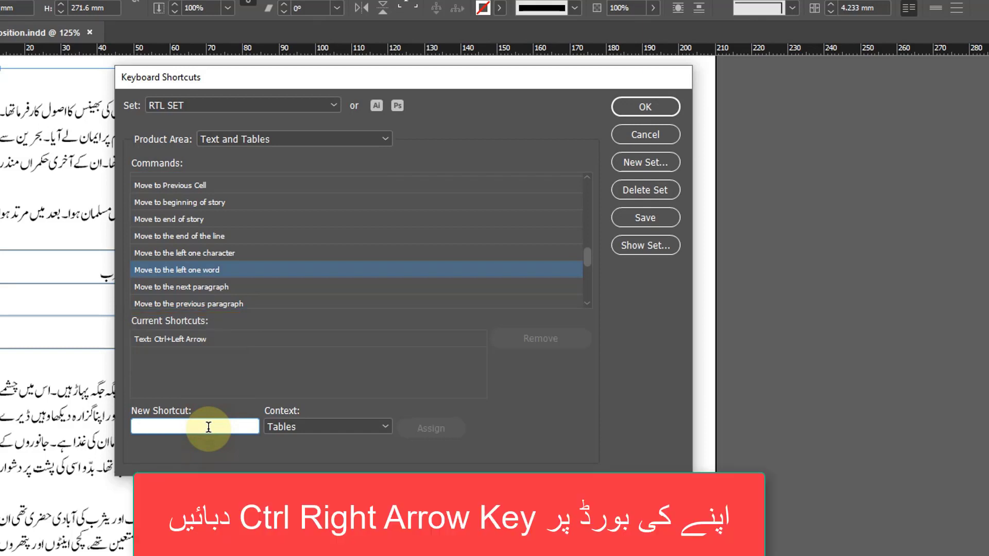
pyautogui.hotkey('ctrl', 'Right')
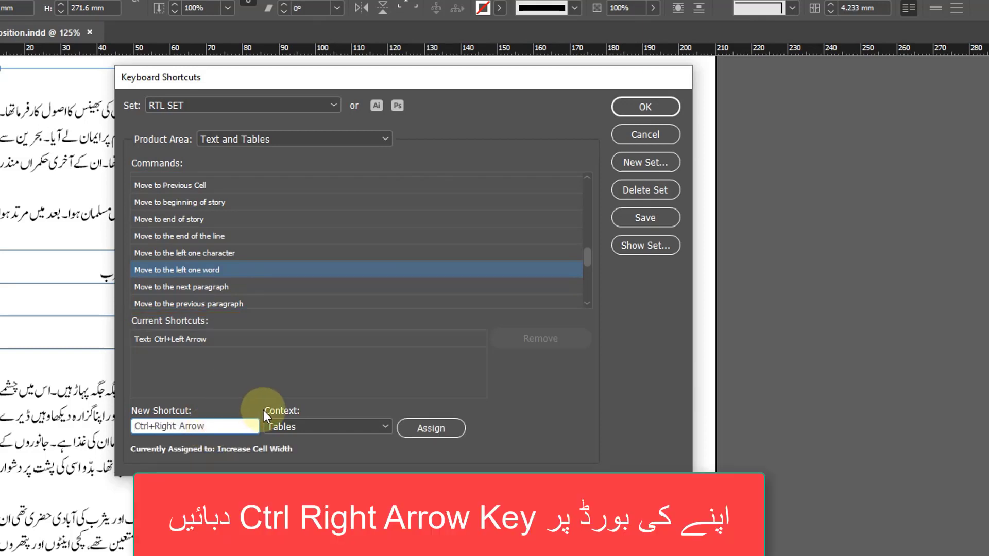
pyautogui.click(325, 430)
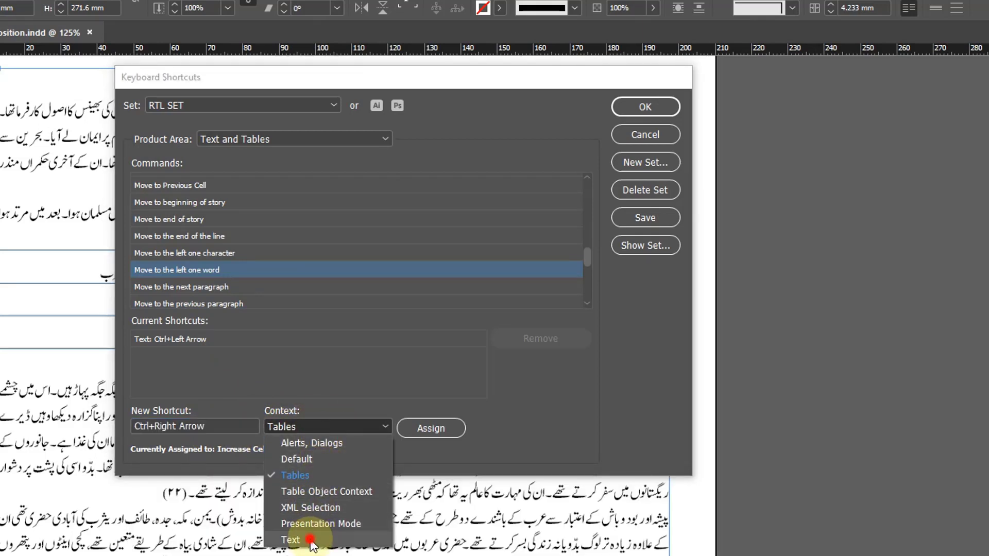
pyautogui.click(311, 541)
pyautogui.click(316, 426)
pyautogui.click(308, 475)
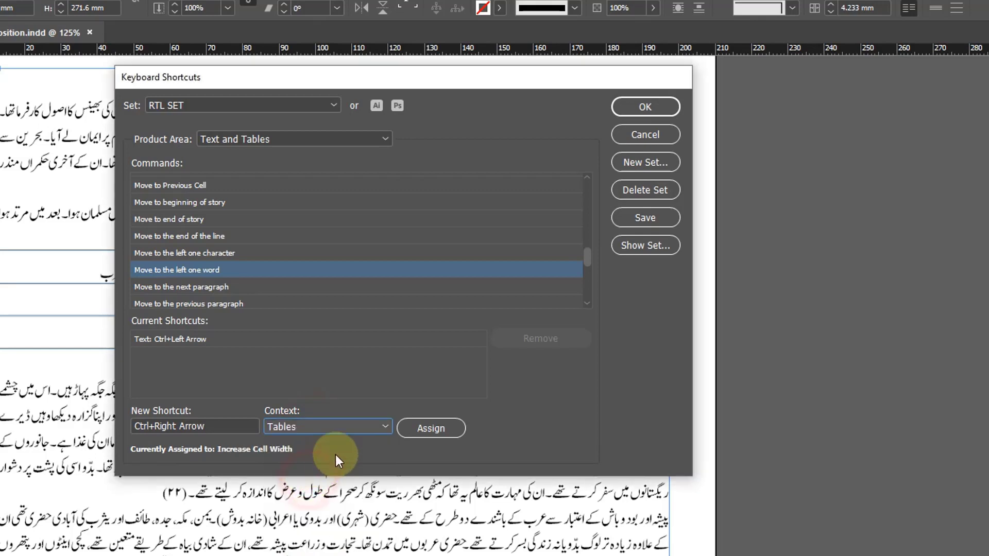
pyautogui.click(427, 428)
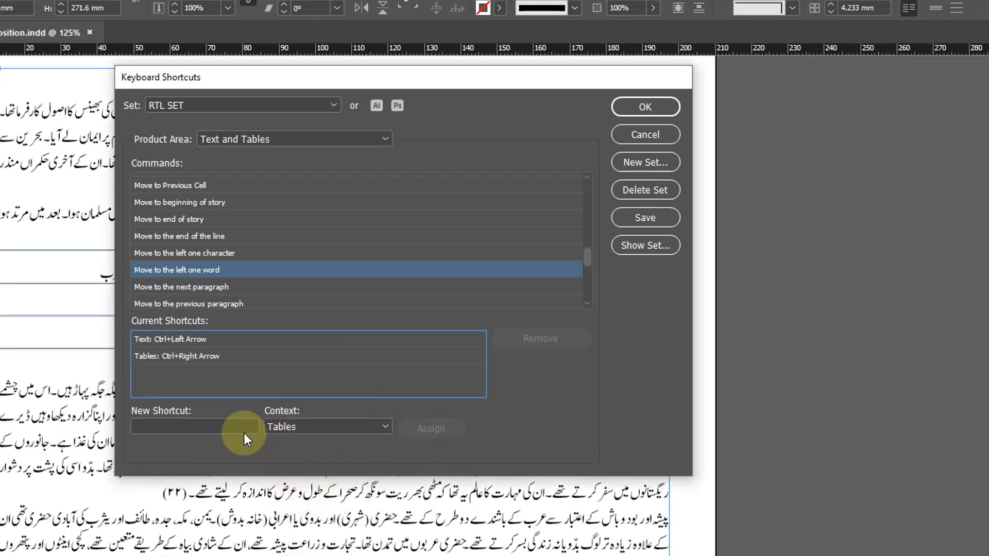
# - Assign Ctrl+Right Arrow to "Move to the left one word" in the Text context and remove its Ctrl+Left Arrow shortcut
pyautogui.click(196, 427)
pyautogui.click(282, 427)
pyautogui.click(306, 533)
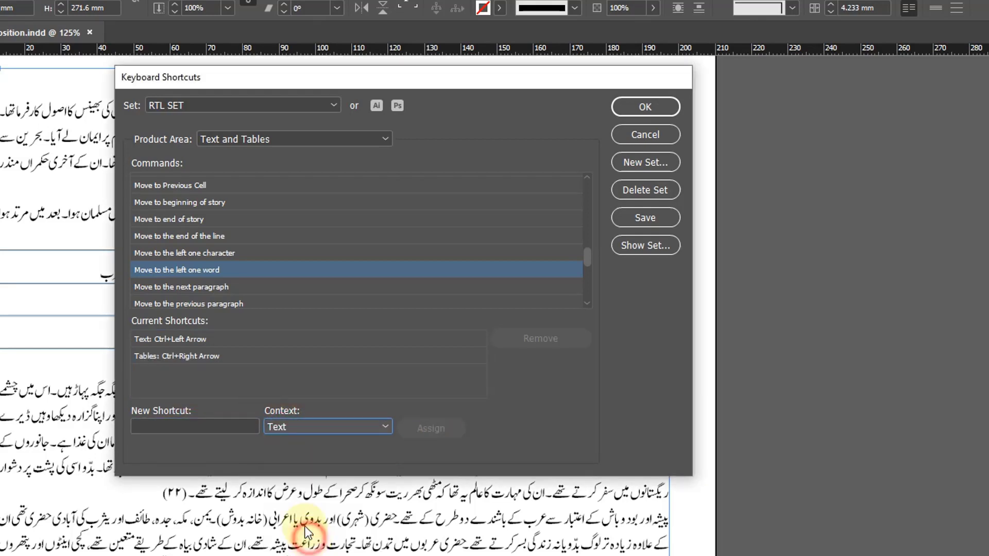
pyautogui.click(217, 426)
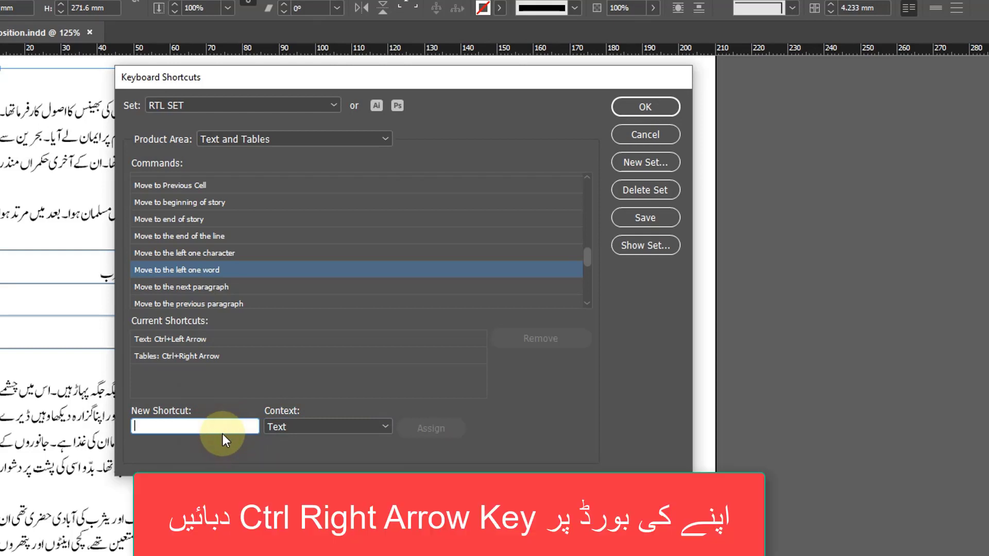
pyautogui.hotkey('ctrl', 'Right')
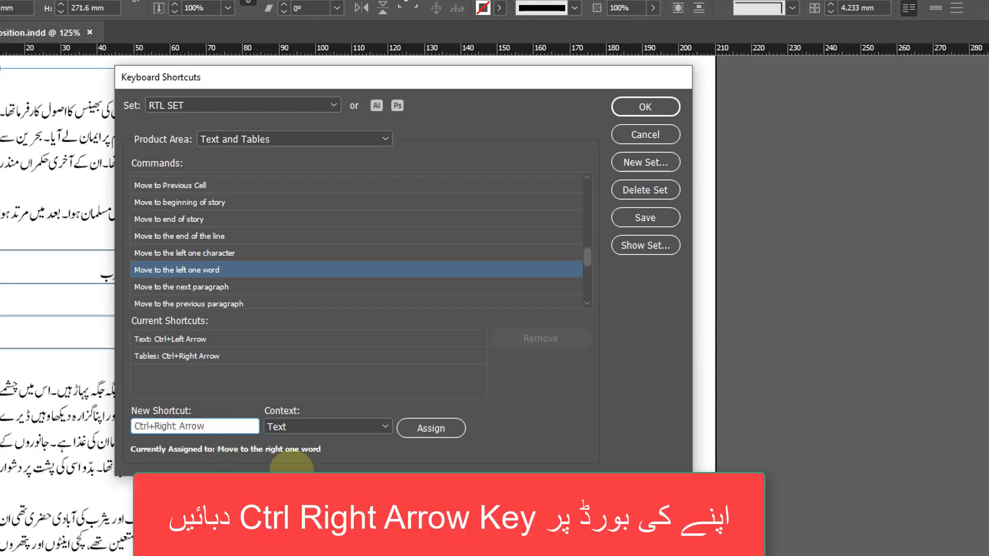
pyautogui.click(429, 428)
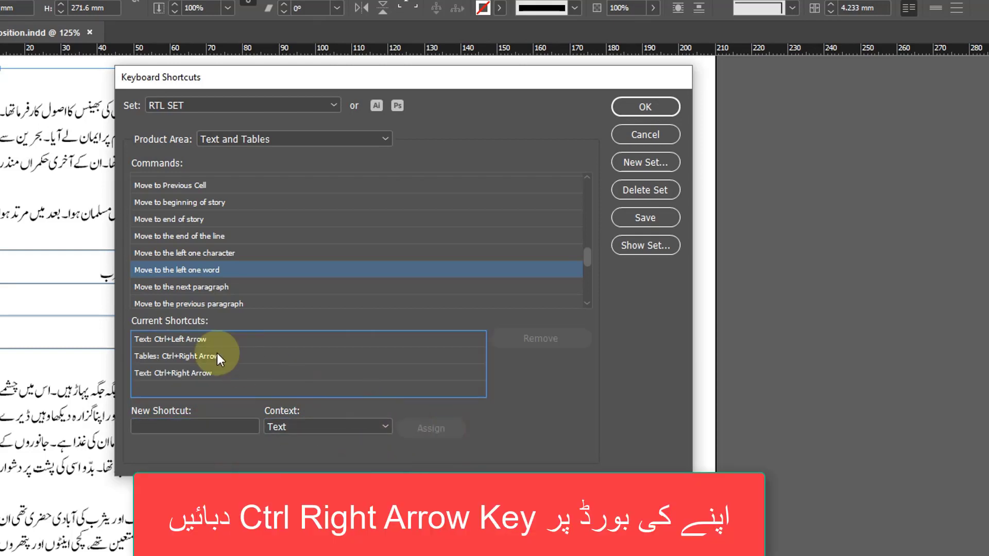
pyautogui.click(191, 338)
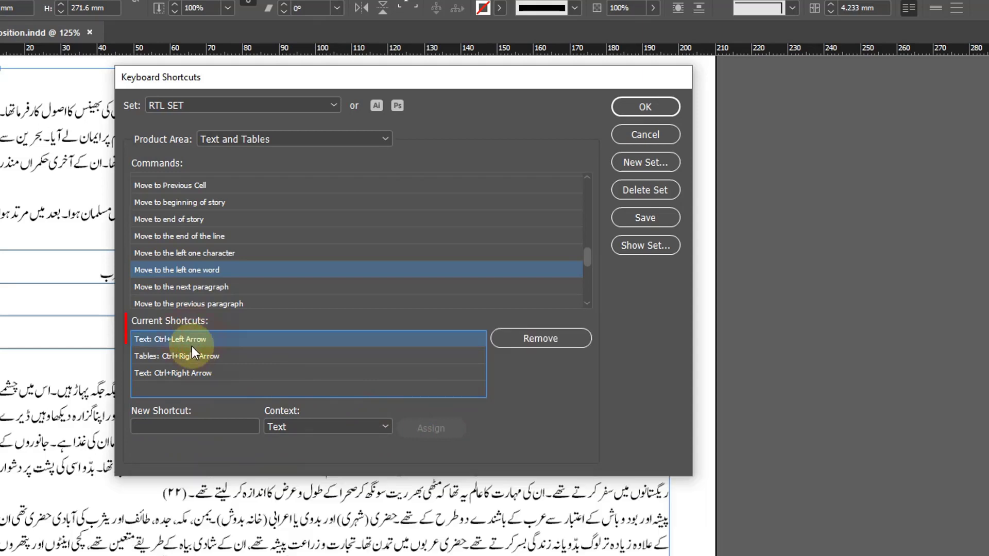
pyautogui.click(534, 338)
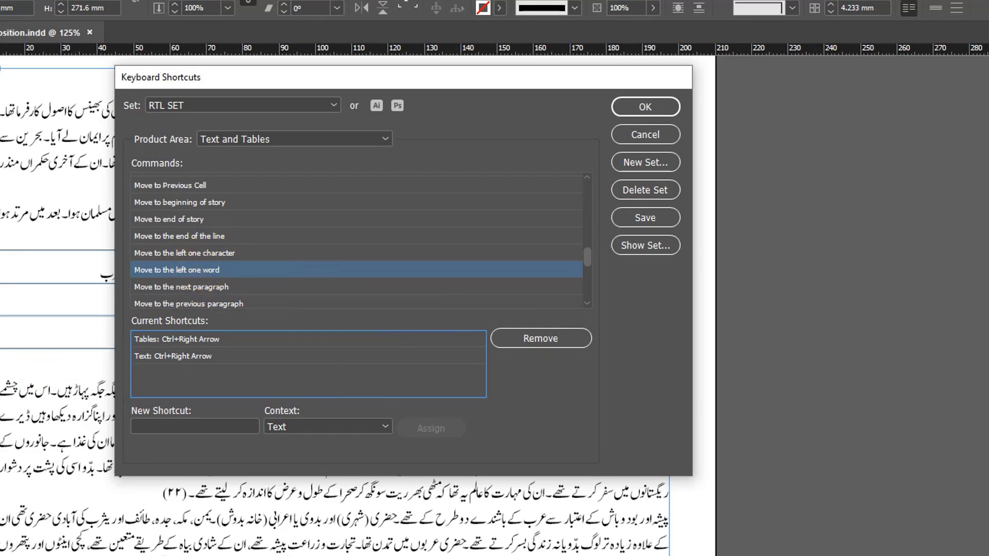
# - Review the Move Cursor list in keyboard_shortcuts.txt in Notepad and the shortcuts of the two move-left commands, returning to InDesign
pyautogui.hotkey('alt', 'Tab')
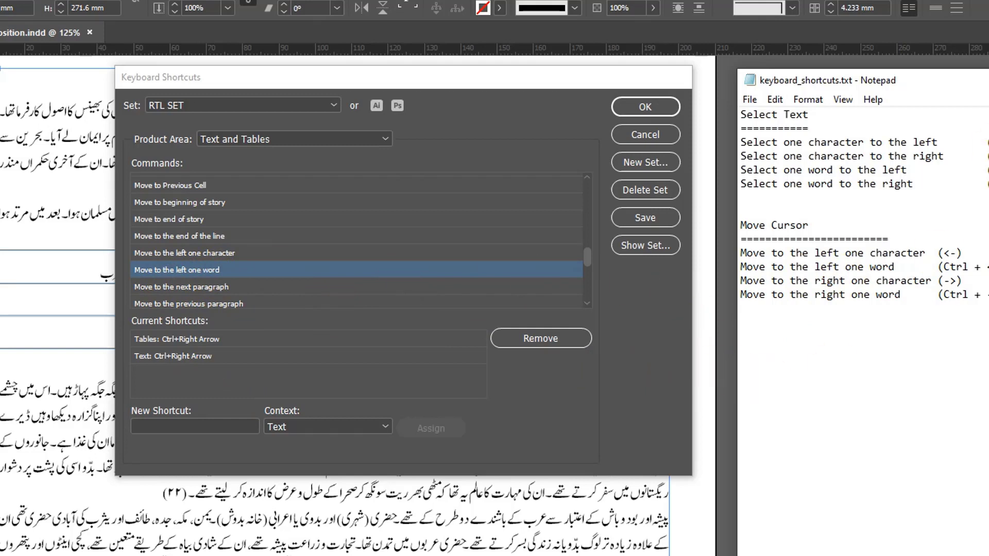
pyautogui.click(415, 269)
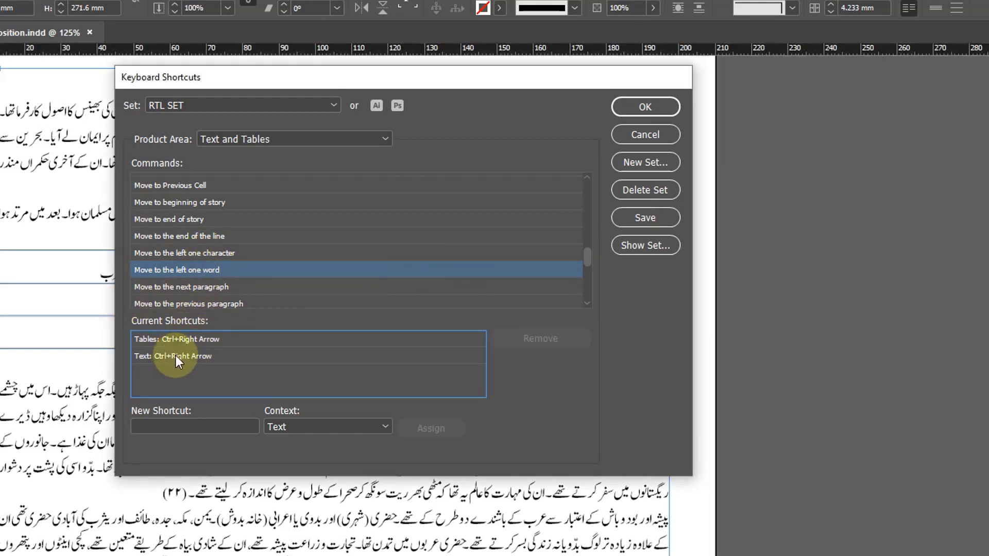
pyautogui.click(217, 256)
pyautogui.click(207, 272)
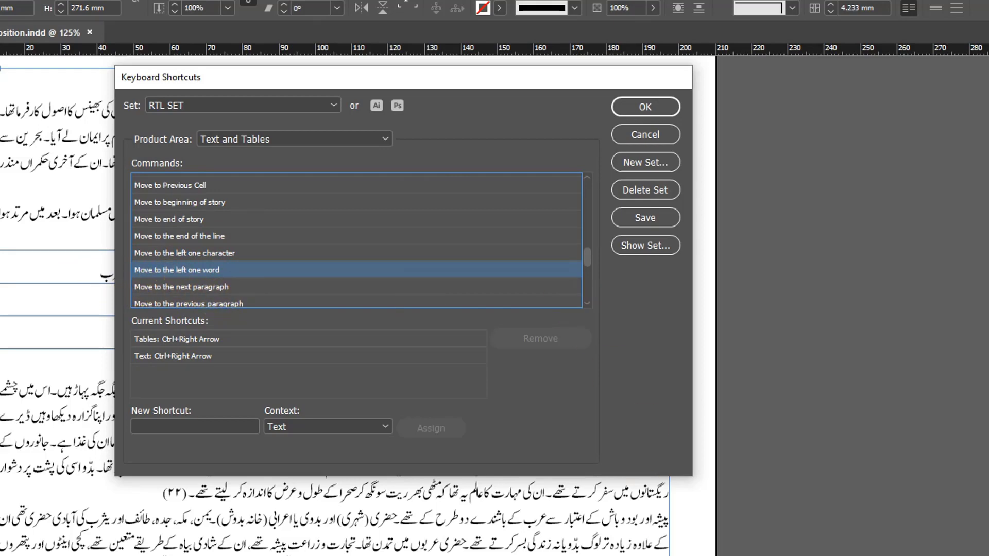
pyautogui.hotkey('alt', 'Tab')
pyautogui.moveTo(882, 280); pyautogui.dragTo(802, 295)
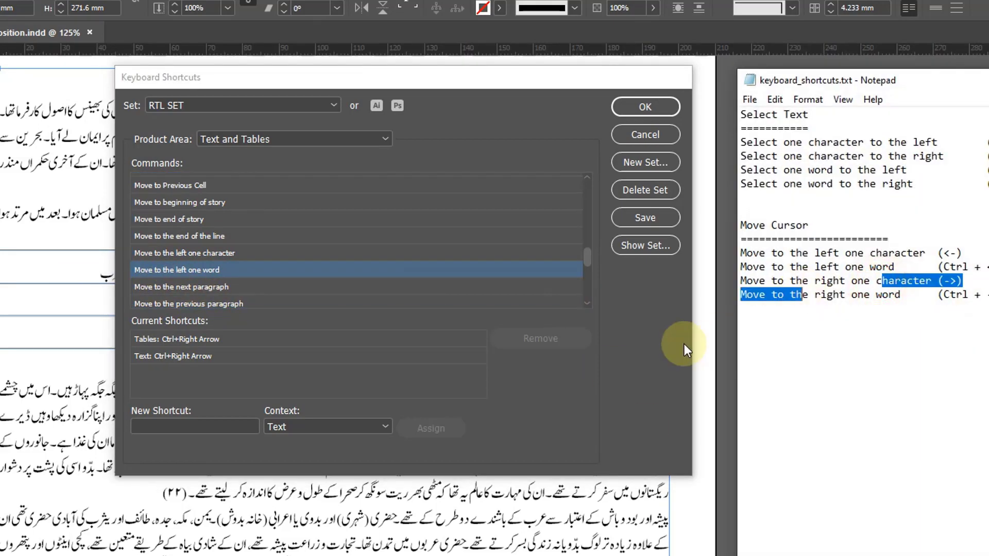
pyautogui.click(640, 323)
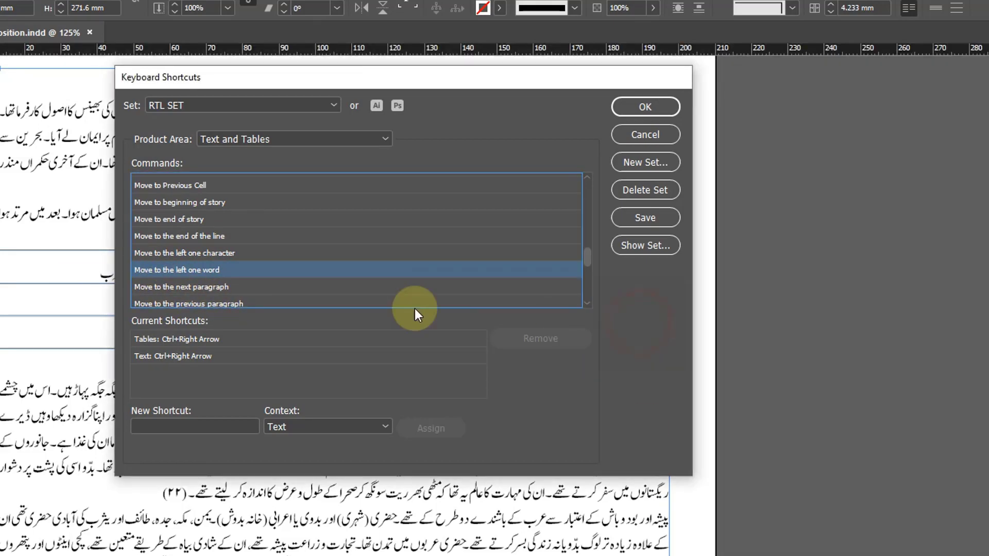
# - Assign Left Arrow to the command "Move to the right one character" in the Text context
pyautogui.click(588, 303)
pyautogui.click(588, 303)
pyautogui.click(588, 303)
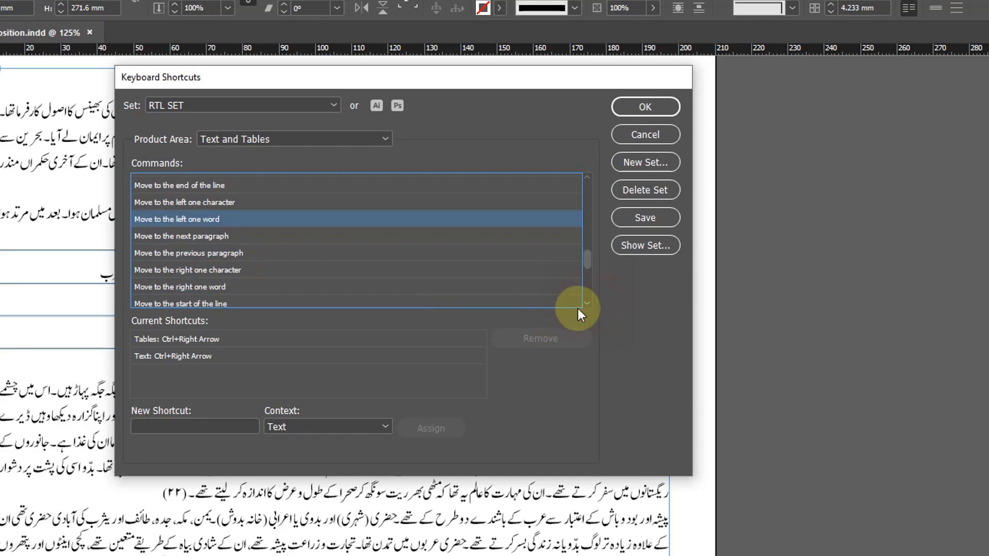
pyautogui.click(222, 273)
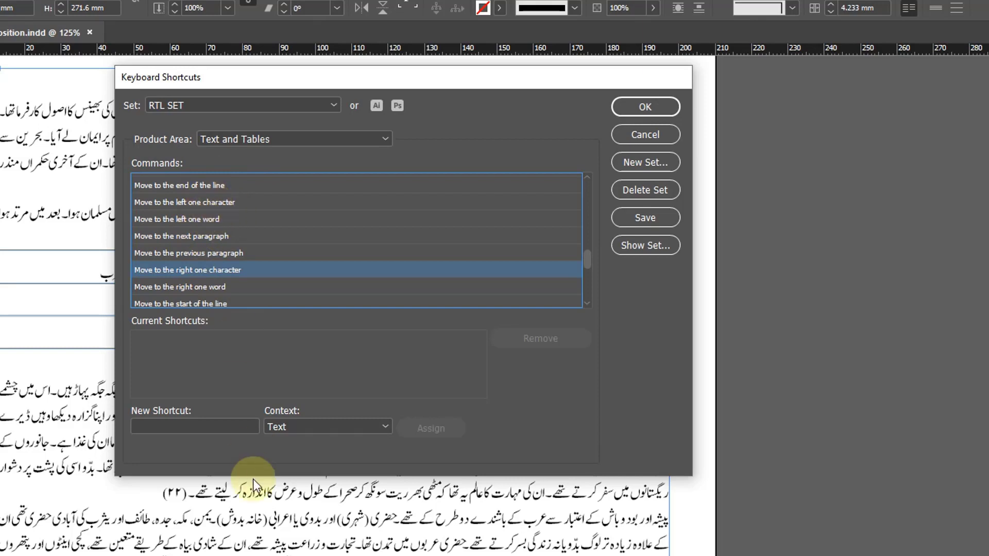
pyautogui.click(231, 425)
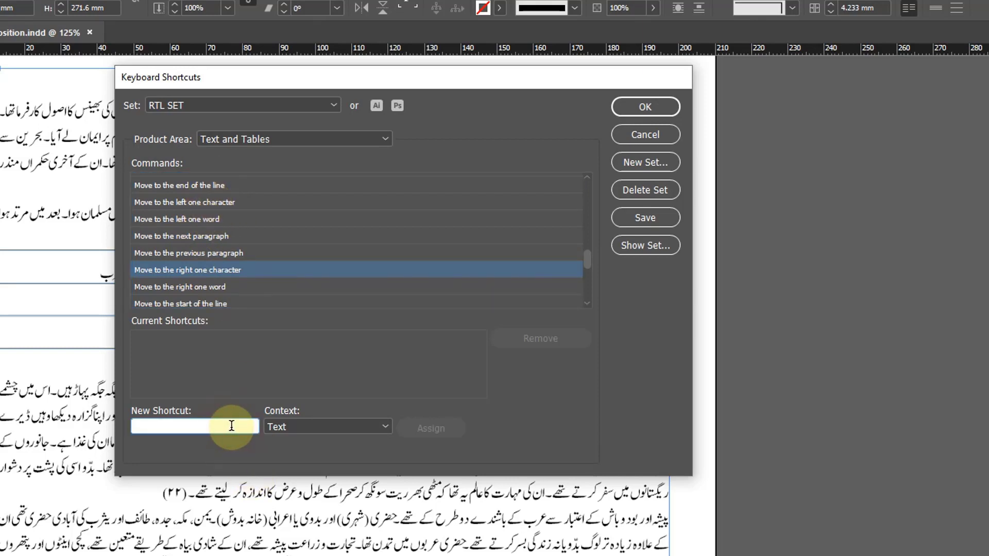
pyautogui.press('Left')
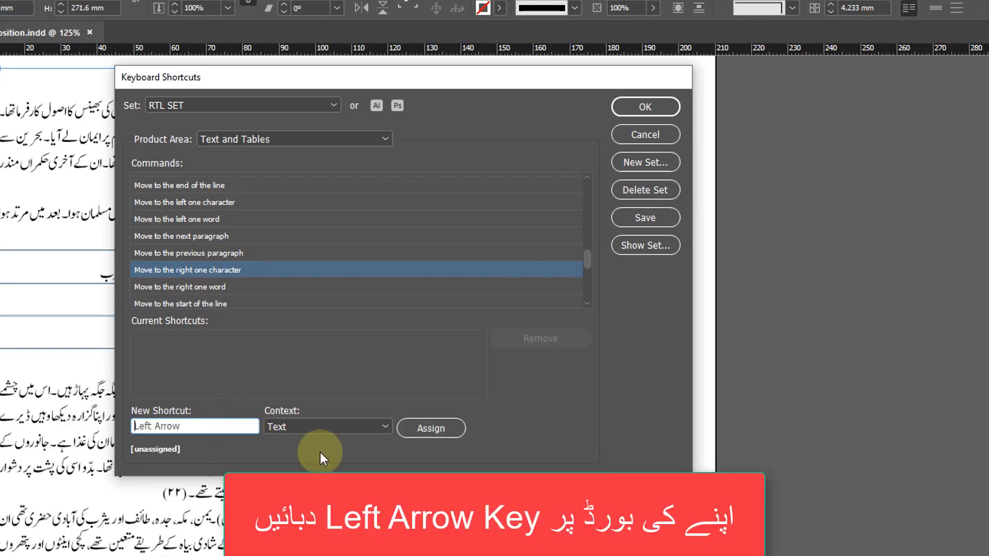
pyautogui.click(438, 432)
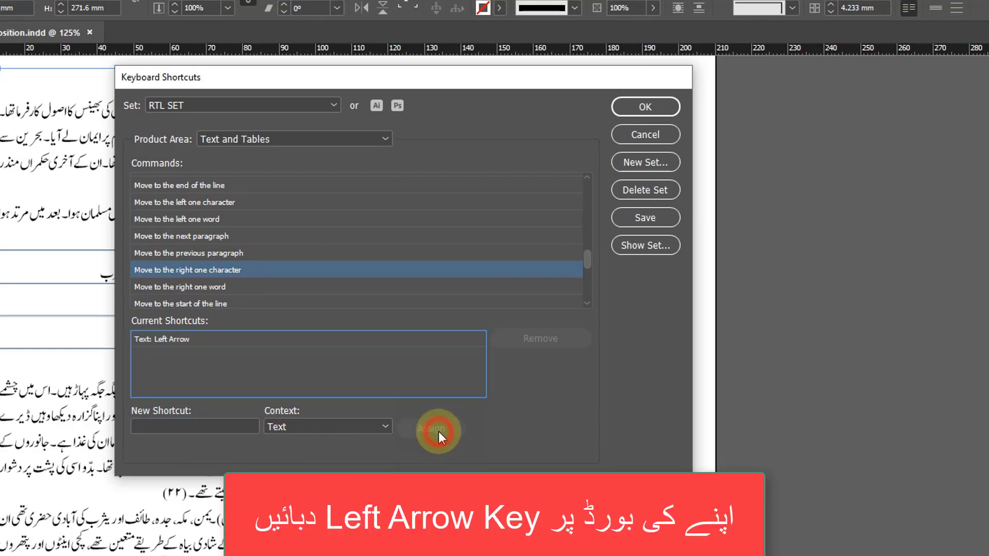
# - Assign Ctrl+Left Arrow to "Move to the right one word" in the Text context and save the shortcut set
pyautogui.click(205, 291)
pyautogui.click(206, 427)
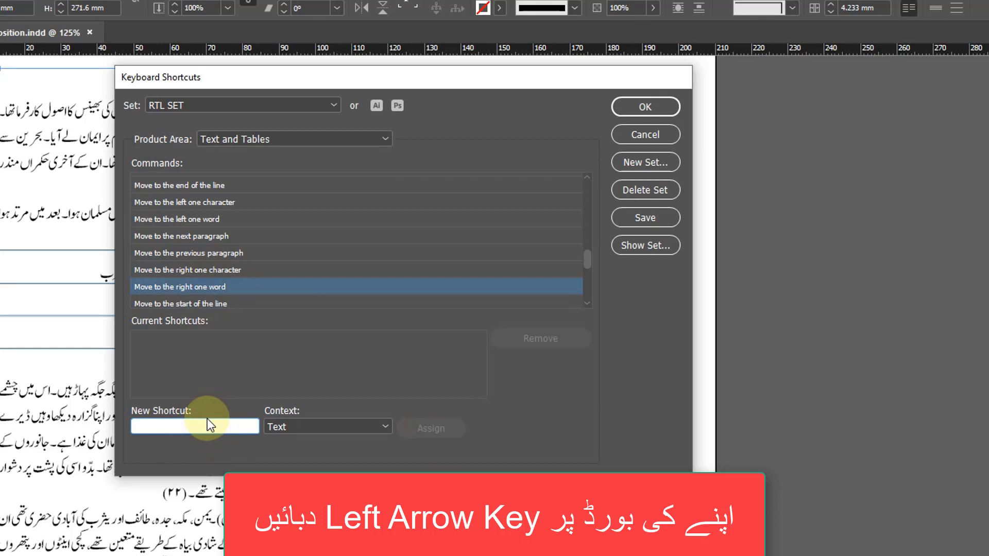
pyautogui.hotkey('ctrl', 'Left')
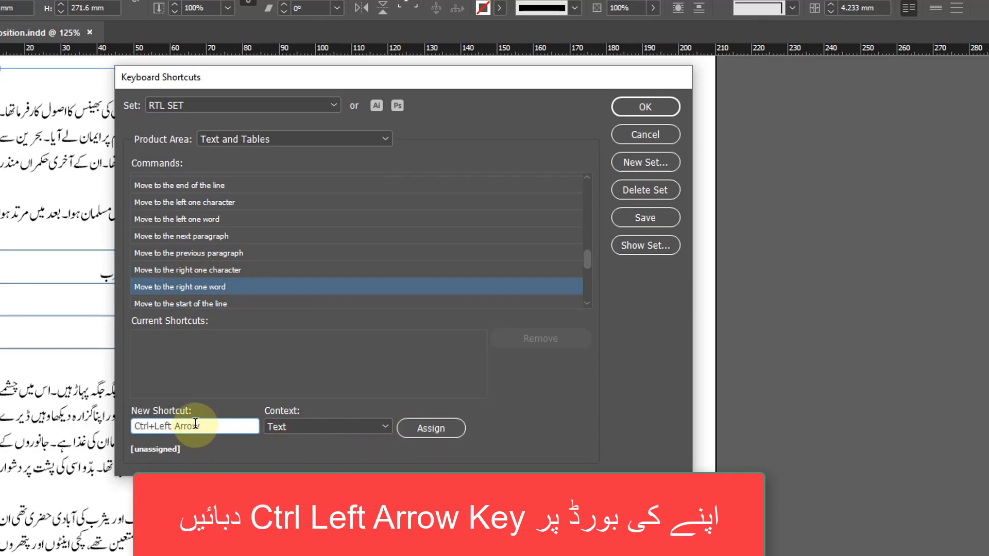
pyautogui.click(435, 431)
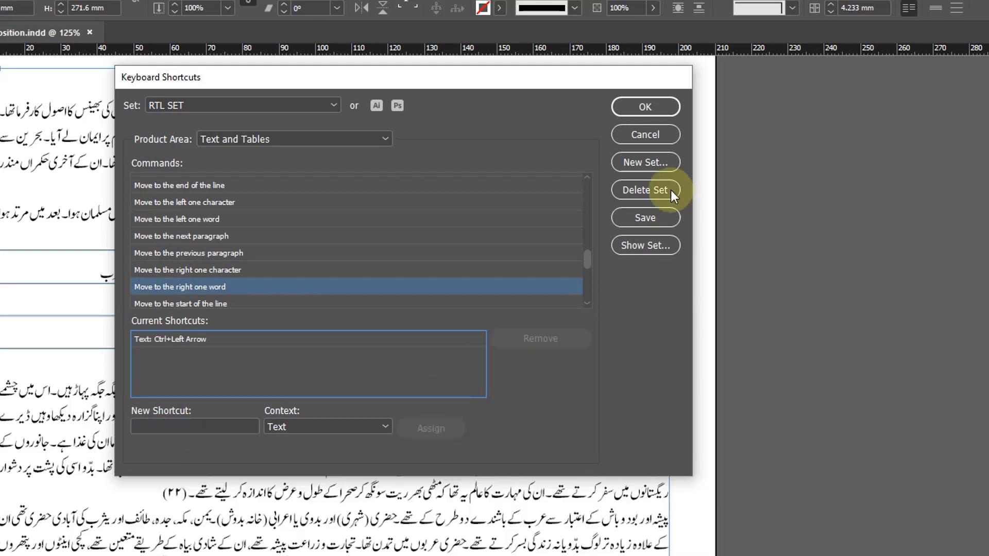
pyautogui.click(650, 217)
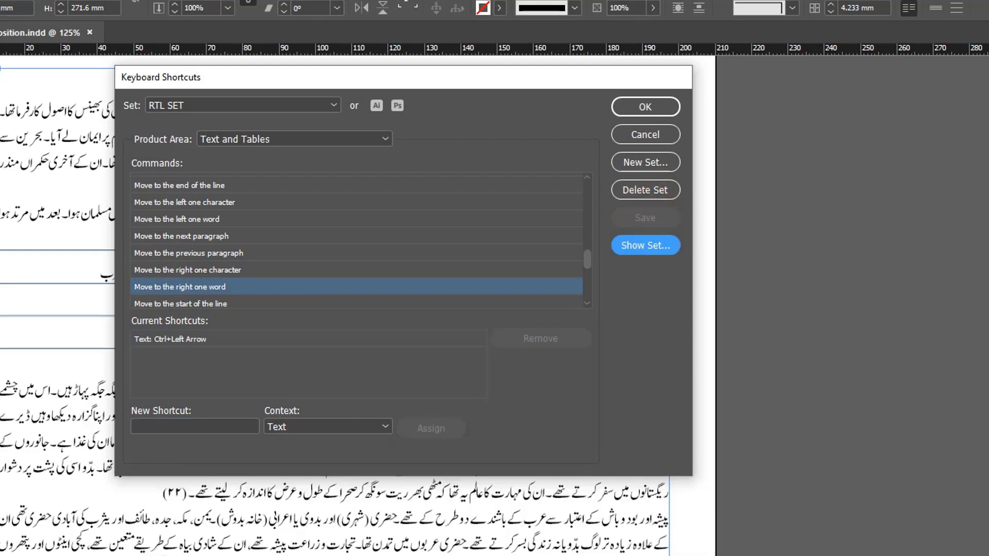
# - Switch to Notepad and highlight the four Move Cursor entries in keyboard_shortcuts.txt
pyautogui.hotkey('alt', 'Tab')
pyautogui.click(850, 431)
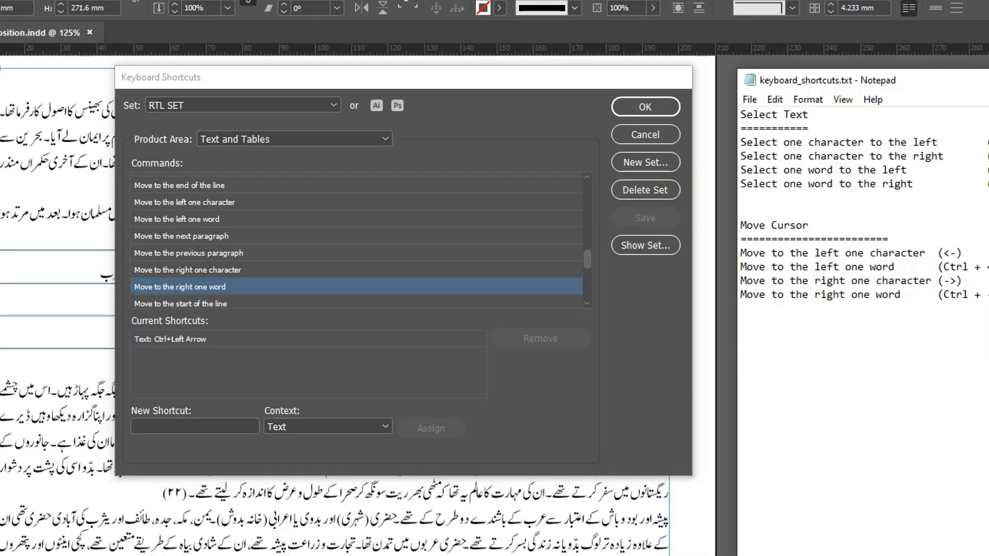
pyautogui.moveTo(832, 308); pyautogui.dragTo(741, 253)
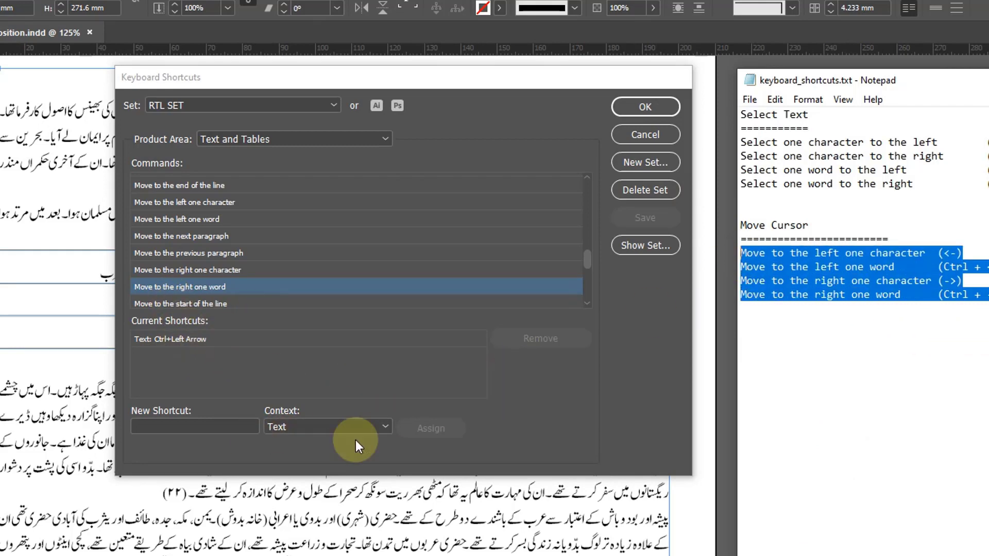
# - Back in InDesign, assign Ctrl+Left Arrow to "Move to the right one word" in the Tables context
pyautogui.click(336, 430)
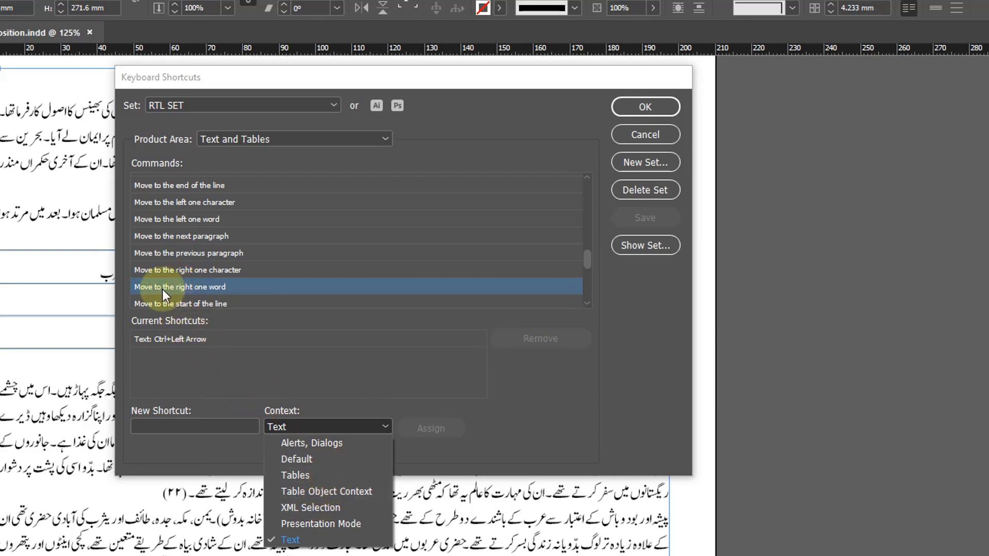
pyautogui.click(320, 476)
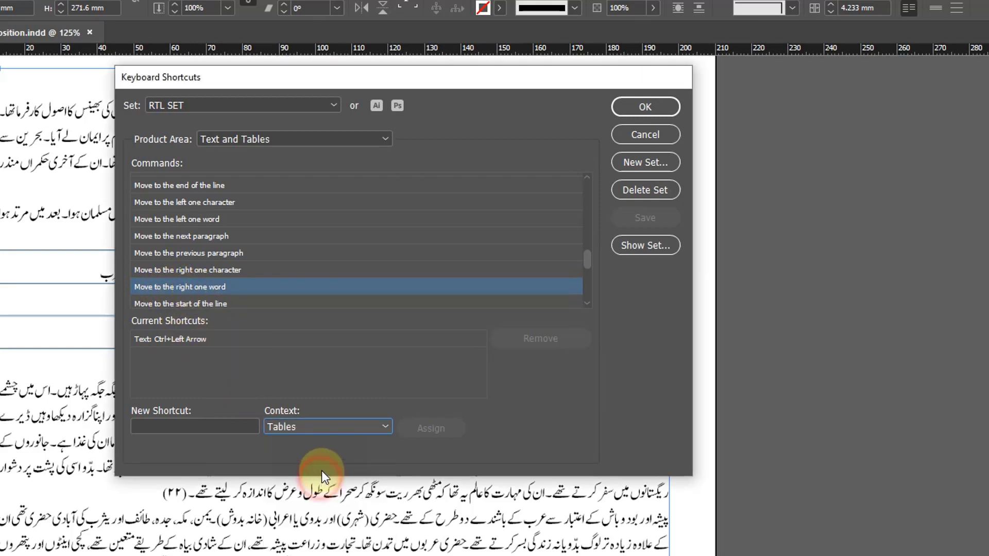
pyautogui.click(231, 426)
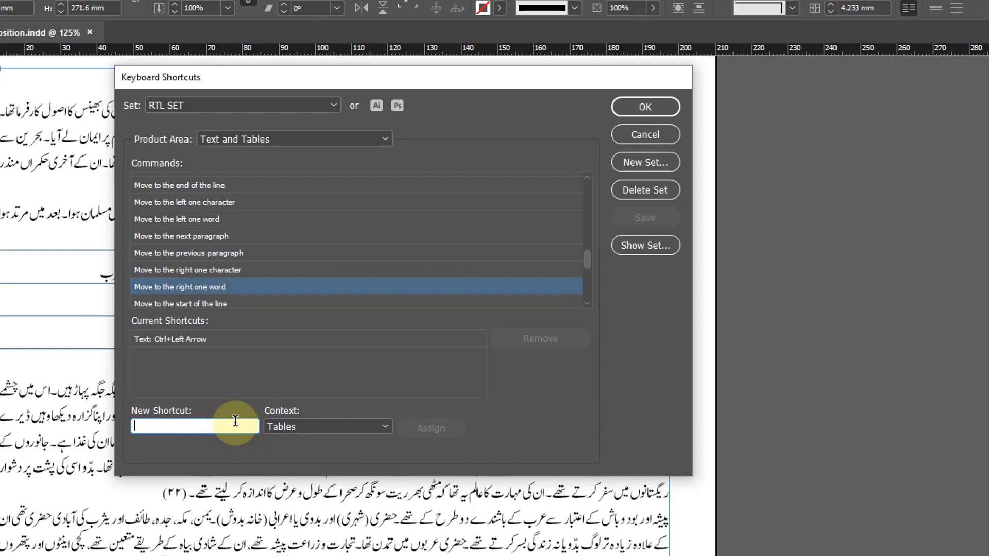
pyautogui.hotkey('ctrl', 'Left')
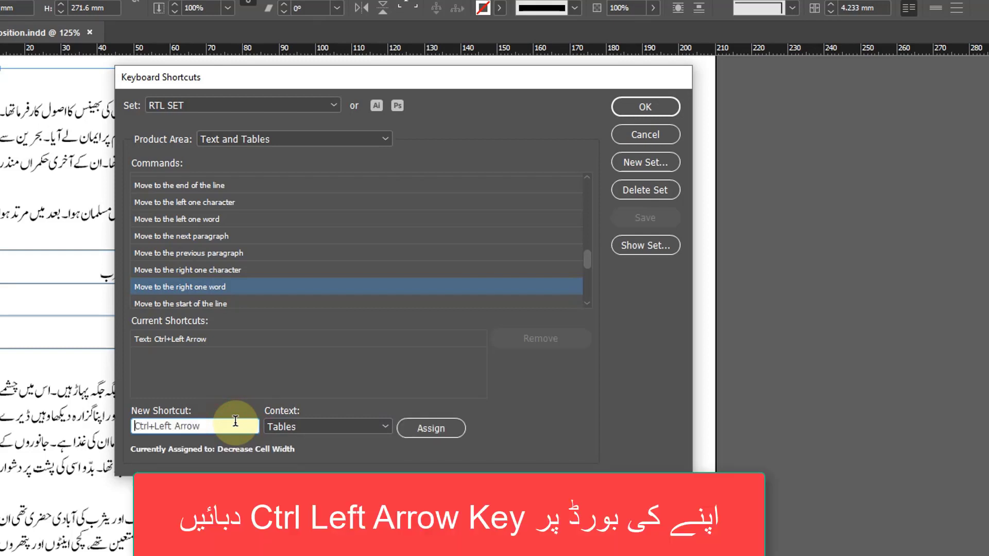
pyautogui.click(430, 428)
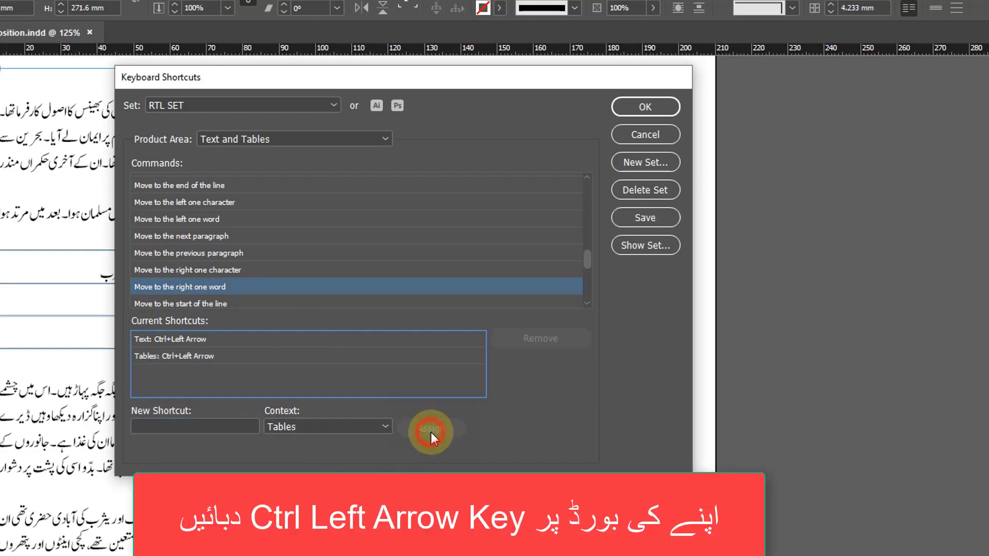
# - Assign Left Arrow to "Move to the right one character" in the Tables context, then save the set and close the shortcut settings
pyautogui.click(217, 270)
pyautogui.click(197, 425)
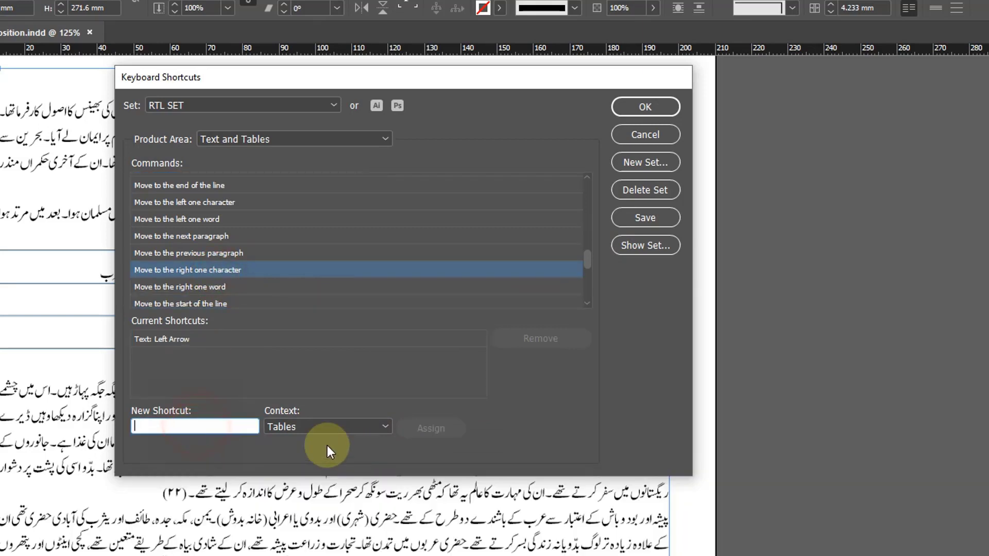
pyautogui.press('Right')
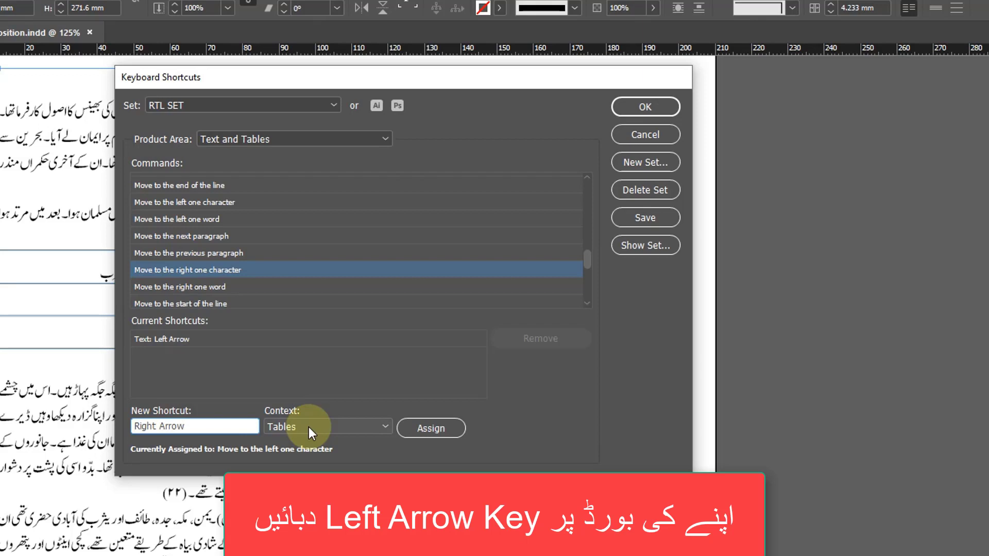
pyautogui.press('Left')
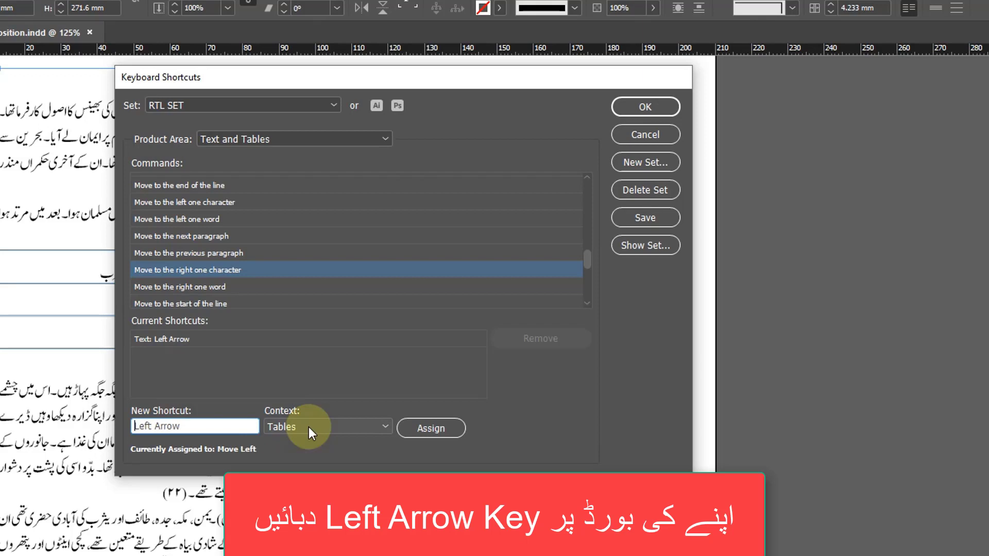
pyautogui.click(430, 427)
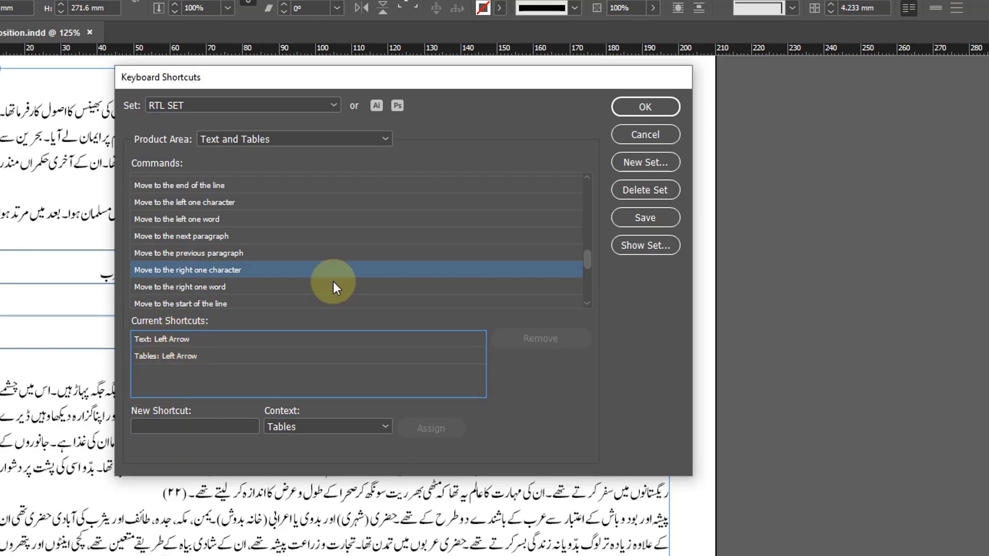
pyautogui.click(641, 220)
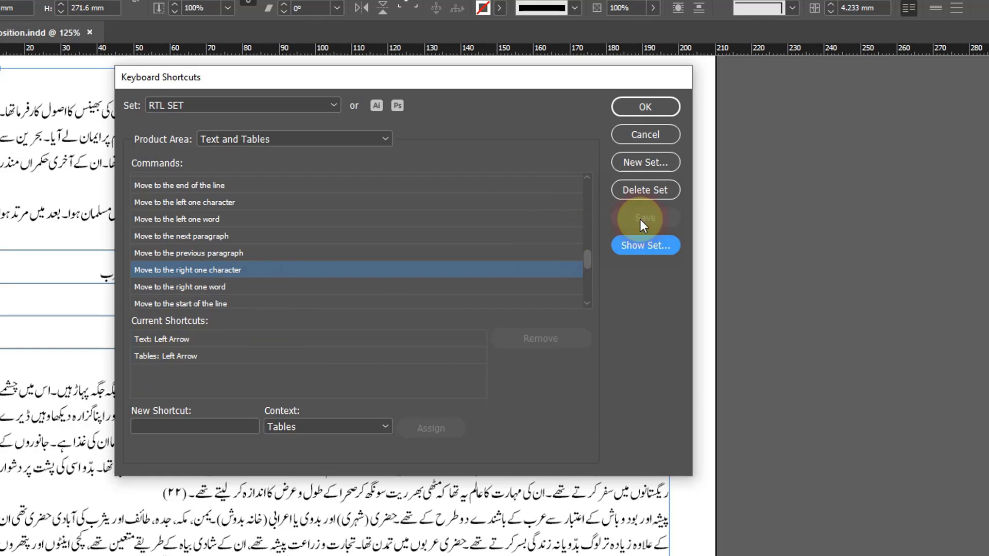
pyautogui.click(652, 106)
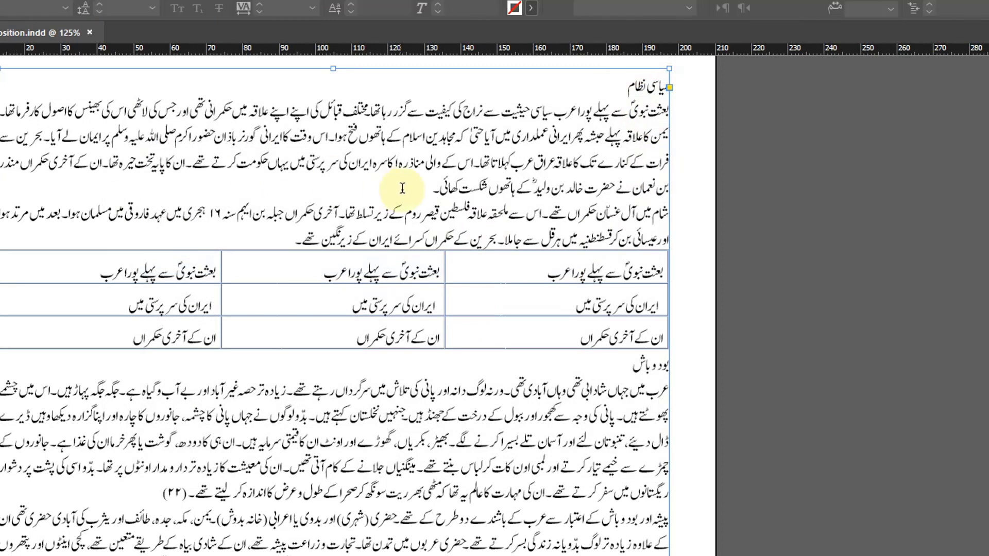
# - Place the text cursor inside the third line of the first Urdu paragraph
pyautogui.doubleClick(403, 158)
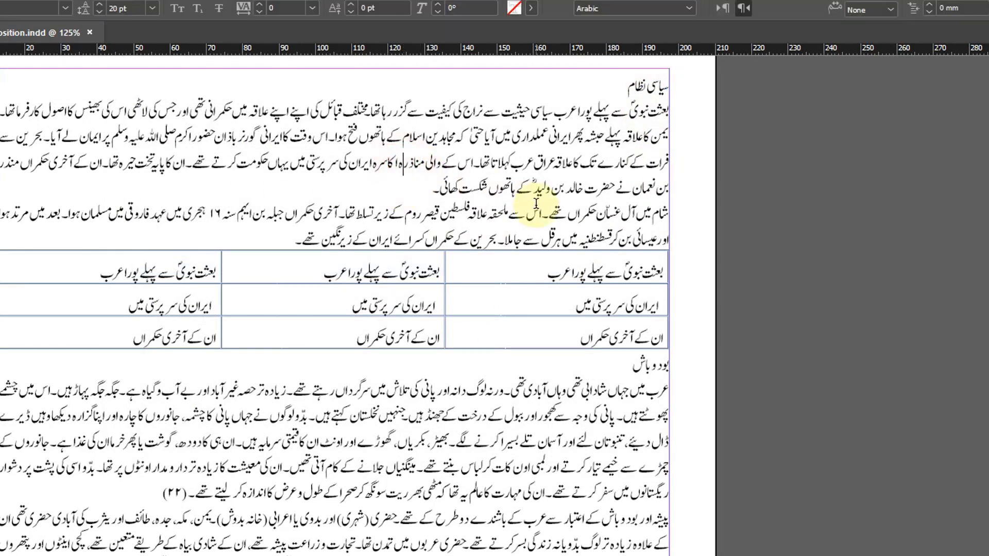
pyautogui.moveTo(160, 136)
pyautogui.mouseDown()
pyautogui.moveTo(231, 183)
pyautogui.moveTo(157, 136)
pyautogui.mouseUp()
pyautogui.moveTo(378, 136); pyautogui.dragTo(545, 135)
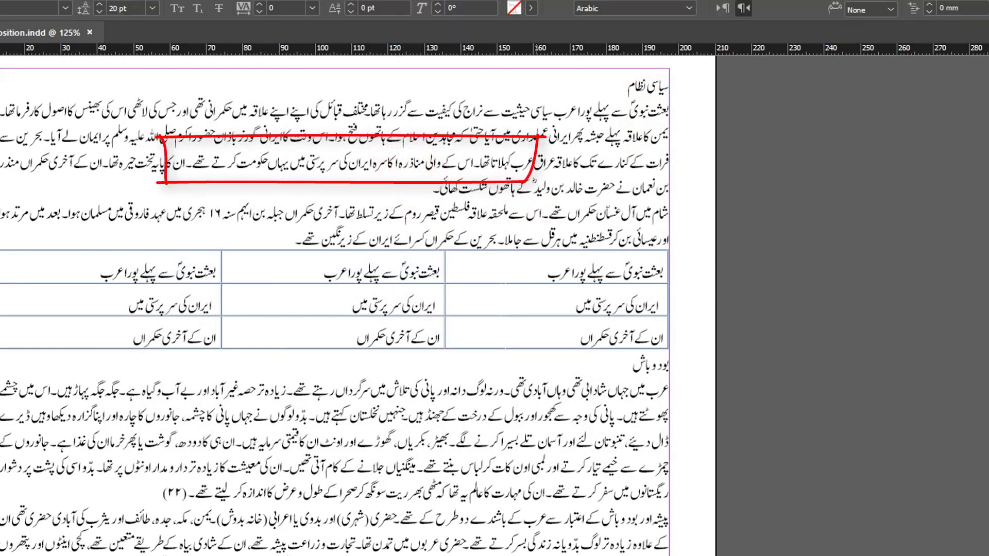
# - Move the text cursor back and forth through the third line of the first Urdu paragraph to test the new movement shortcuts
pyautogui.press('Right')
pyautogui.press('Right')
pyautogui.press('Right')
pyautogui.press('Right')
pyautogui.press('Right')
pyautogui.press('Right')
pyautogui.press('Left')
pyautogui.press('Left')
pyautogui.press('Left')
pyautogui.press('Left')
pyautogui.press('Left')
pyautogui.press('Left')
pyautogui.press('Left')
pyautogui.press('Left')
pyautogui.press('Left')
pyautogui.press('Left')
pyautogui.press('Left')
pyautogui.press('Right')
pyautogui.press('Right')
pyautogui.press('Right')
pyautogui.press('Right')
pyautogui.press('Right')
pyautogui.press('Right')
pyautogui.press('Right')
pyautogui.press('Right')
pyautogui.press('Right')
pyautogui.press('Right')
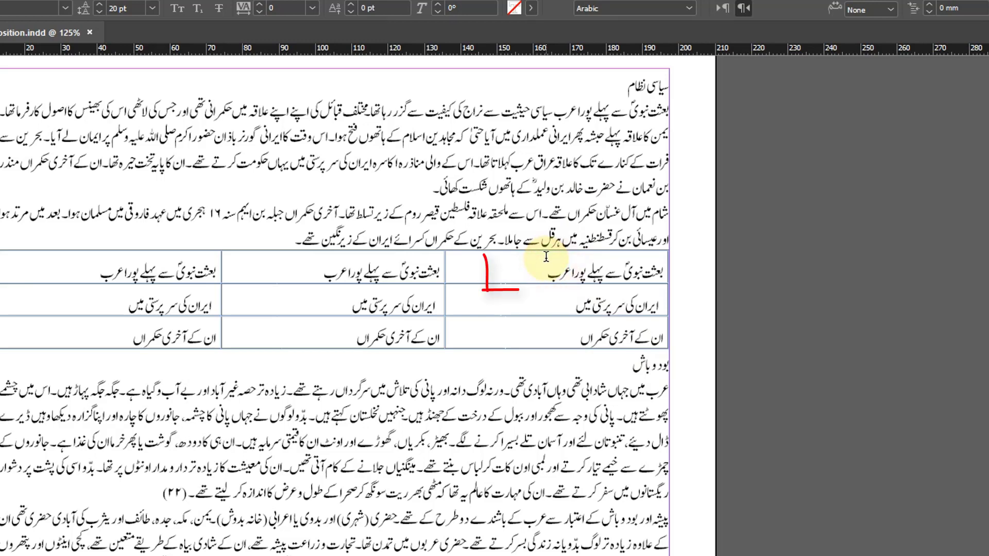
# - Test the cursor movement in both directions within the text of the table's upper-right cell
pyautogui.press('Right')
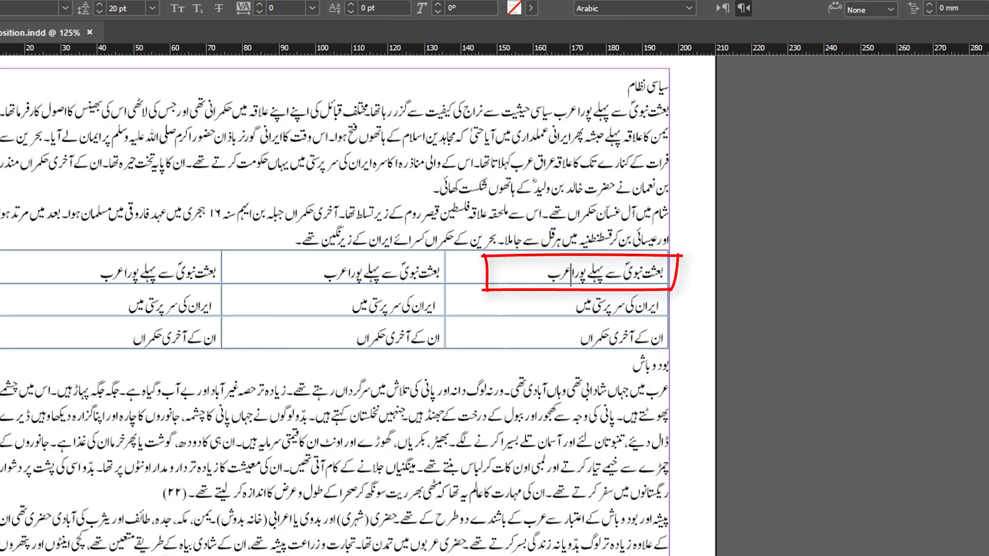
pyautogui.press('Right')
pyautogui.press('Right')
pyautogui.press('Right')
pyautogui.press('Right')
pyautogui.press('Right')
pyautogui.press('Right')
pyautogui.press('Right')
pyautogui.press('Right')
pyautogui.press('Left')
pyautogui.press('Left')
pyautogui.press('Left')
pyautogui.press('Left')
pyautogui.press('Right')
pyautogui.press('Right')
pyautogui.press('Right')
pyautogui.press('Right')
pyautogui.press('Left')
pyautogui.press('Left')
pyautogui.press('Left')
pyautogui.press('Left')
pyautogui.press('Left')
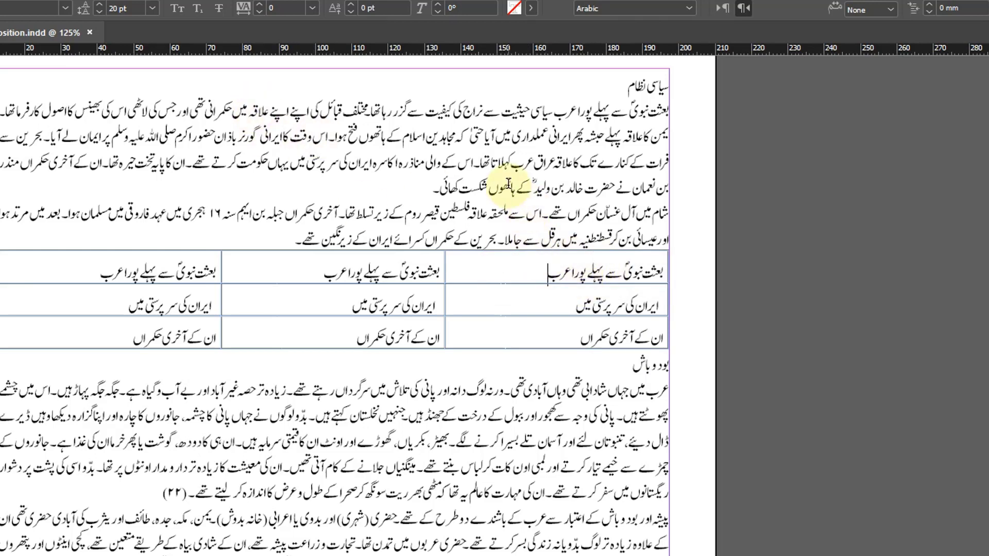
# - Reopen the keyboard shortcut settings and show the commands of the Text and Tables product area
pyautogui.click(412, 187)
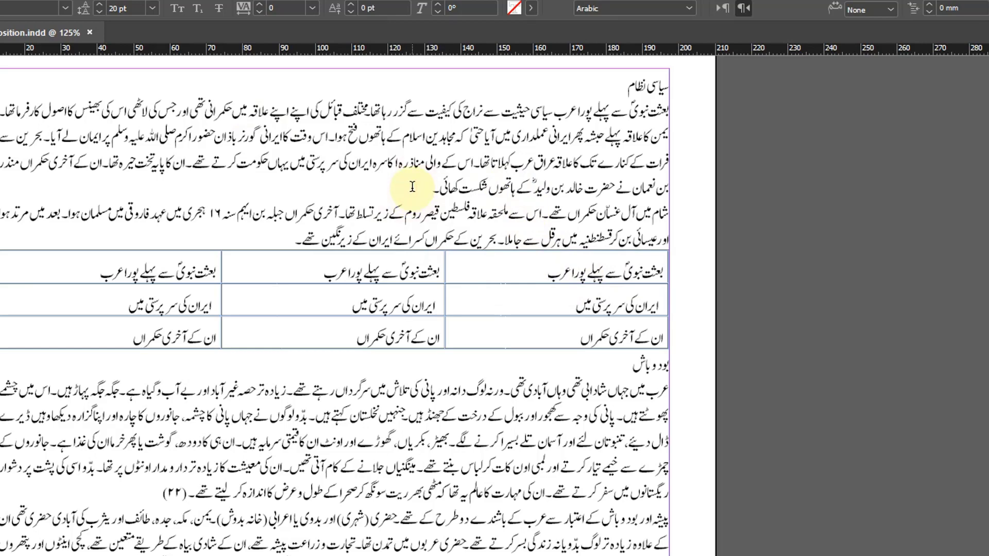
pyautogui.hotkey('alt', 'e')
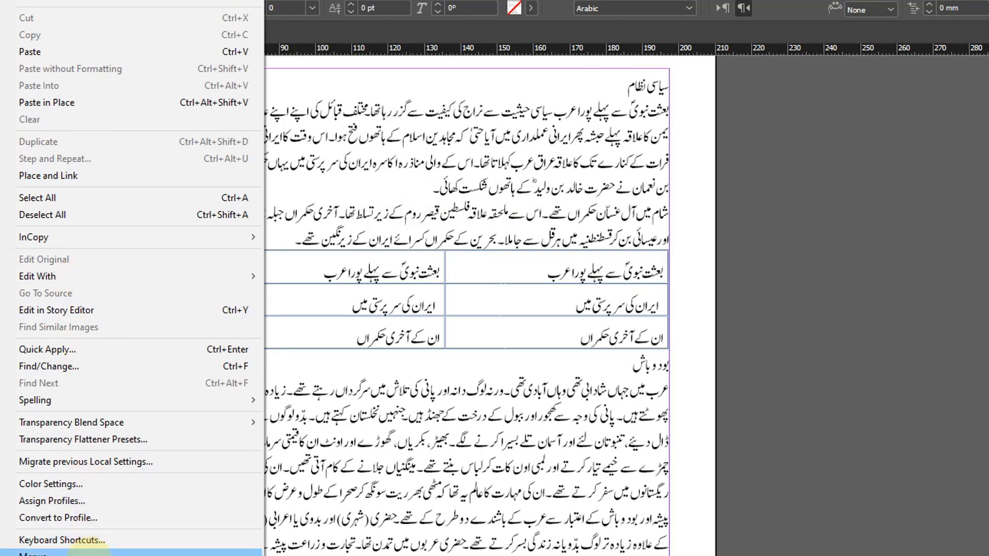
pyautogui.click(88, 540)
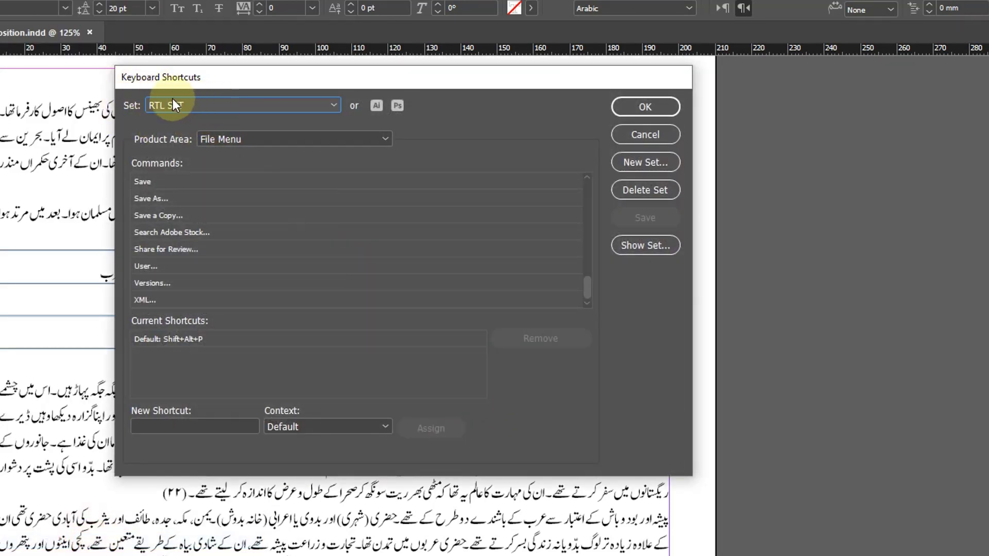
pyautogui.click(368, 142)
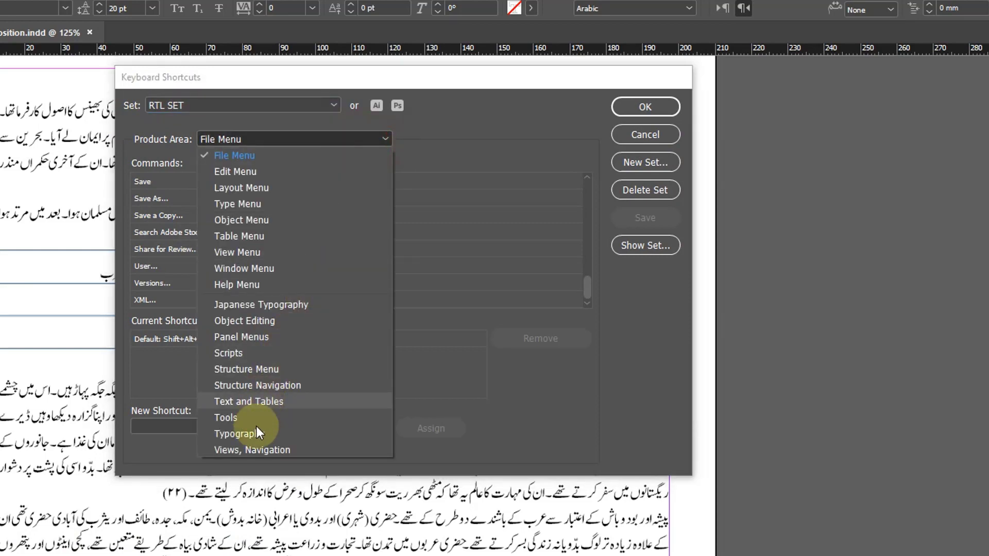
pyautogui.click(331, 402)
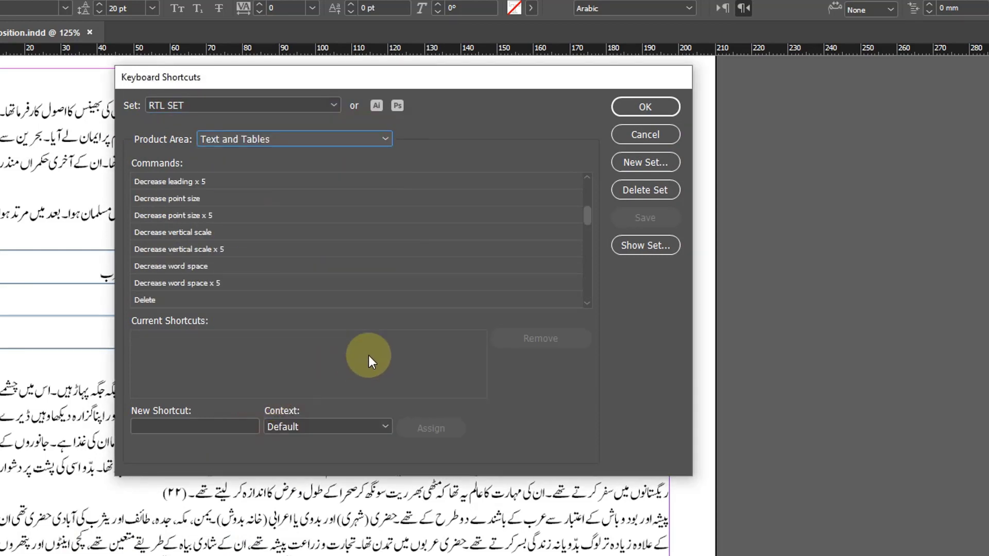
# - Locate the Select commands and examine the shortcuts assigned to selecting cells, lines and single characters to the left and right
pyautogui.moveTo(591, 218); pyautogui.dragTo(580, 301)
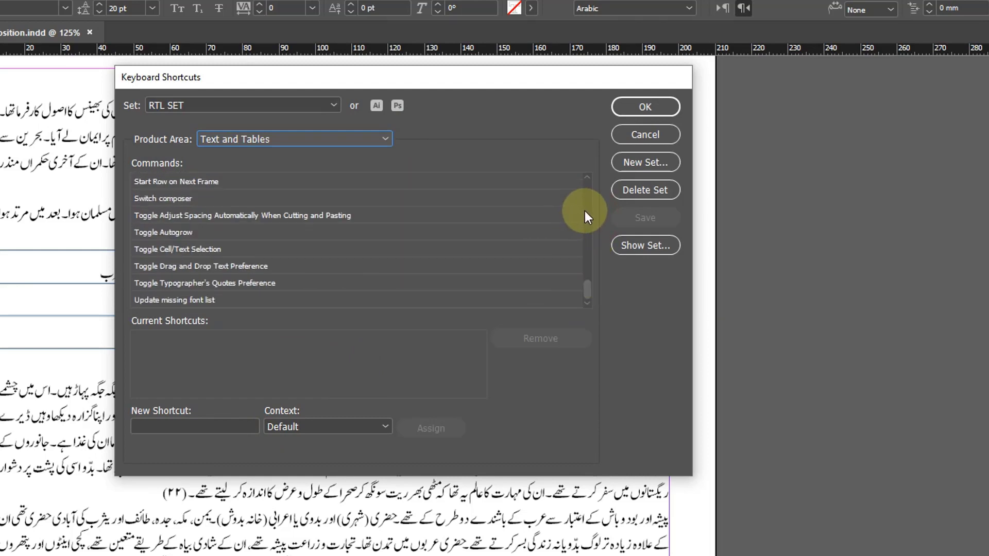
pyautogui.scroll(3, 585, 211)
pyautogui.click(588, 178)
pyautogui.click(589, 177)
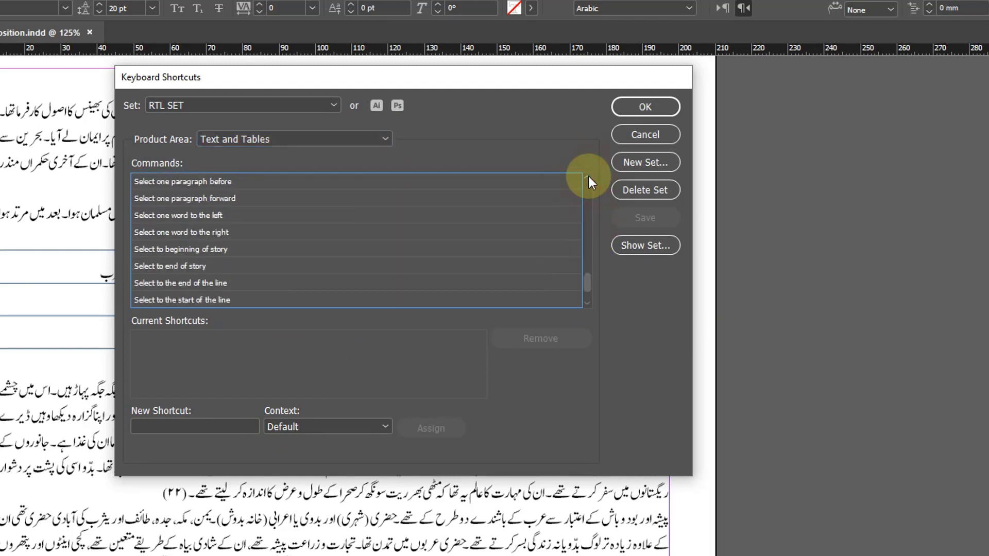
pyautogui.click(589, 178)
pyautogui.click(588, 177)
pyautogui.click(588, 178)
pyautogui.click(588, 178)
pyautogui.click(589, 177)
pyautogui.click(589, 178)
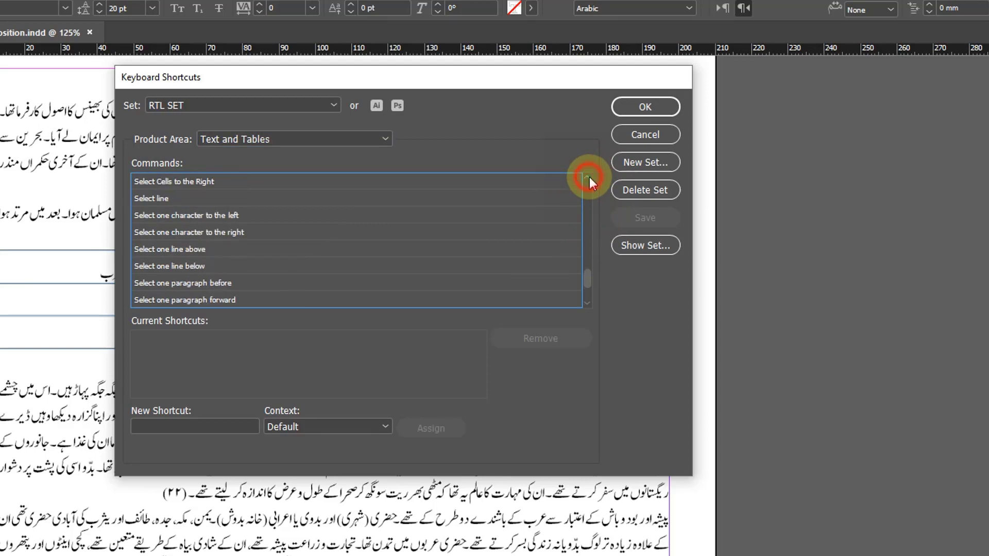
pyautogui.click(589, 178)
pyautogui.click(589, 178)
pyautogui.click(589, 177)
pyautogui.click(588, 178)
pyautogui.click(588, 178)
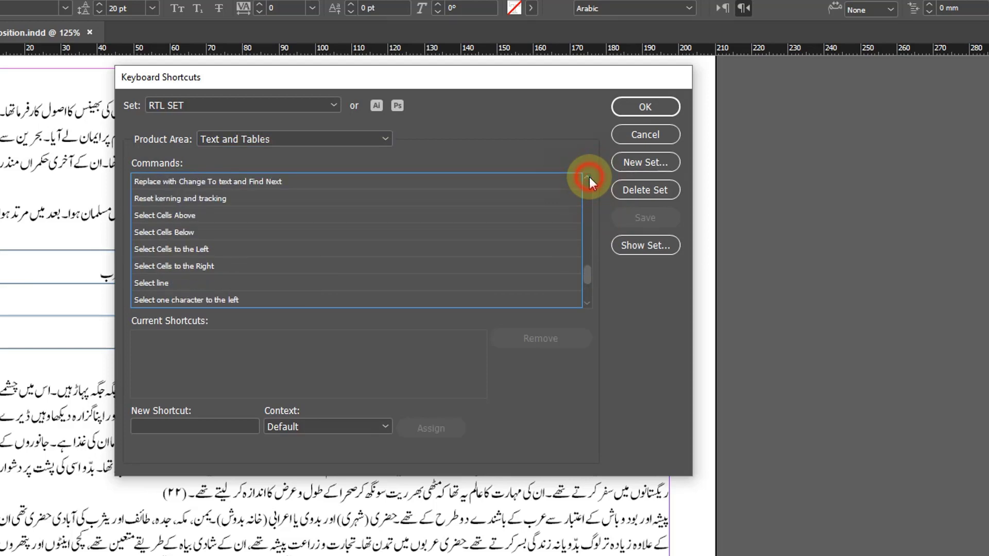
pyautogui.click(194, 216)
pyautogui.press('Down')
pyautogui.press('Down')
pyautogui.press('Down')
pyautogui.press('Down')
pyautogui.press('Down')
pyautogui.press('Down')
pyautogui.press('Down')
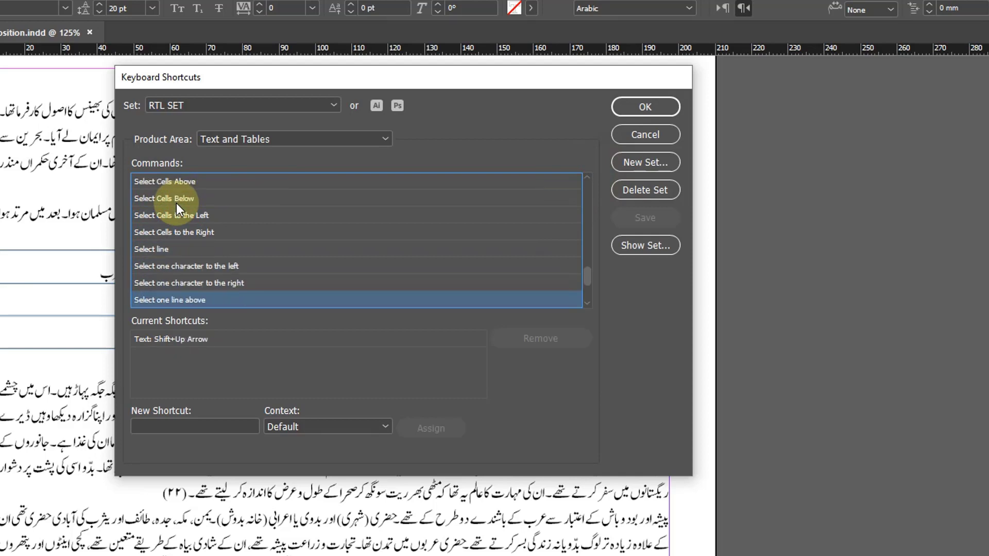
pyautogui.press('Up')
pyautogui.press('Up')
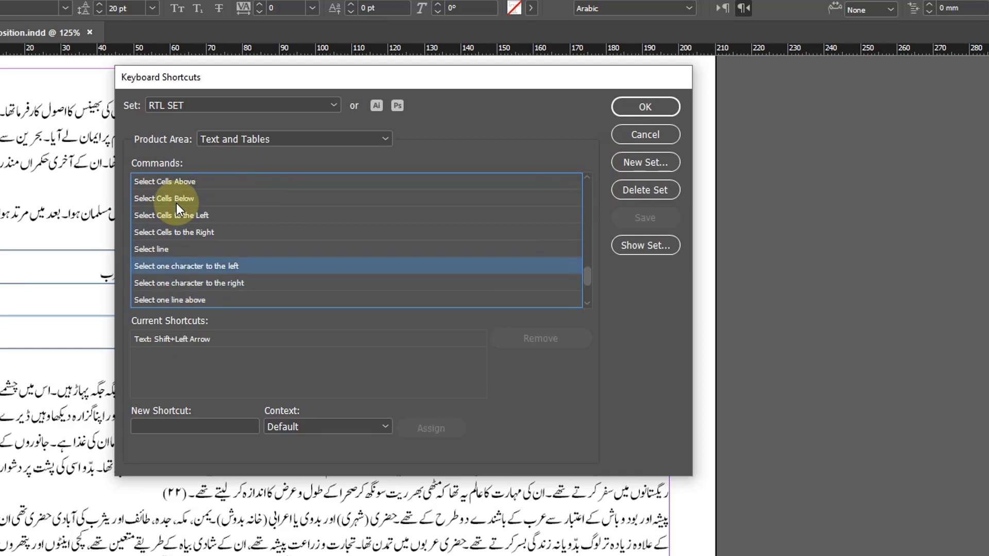
pyautogui.press('Down')
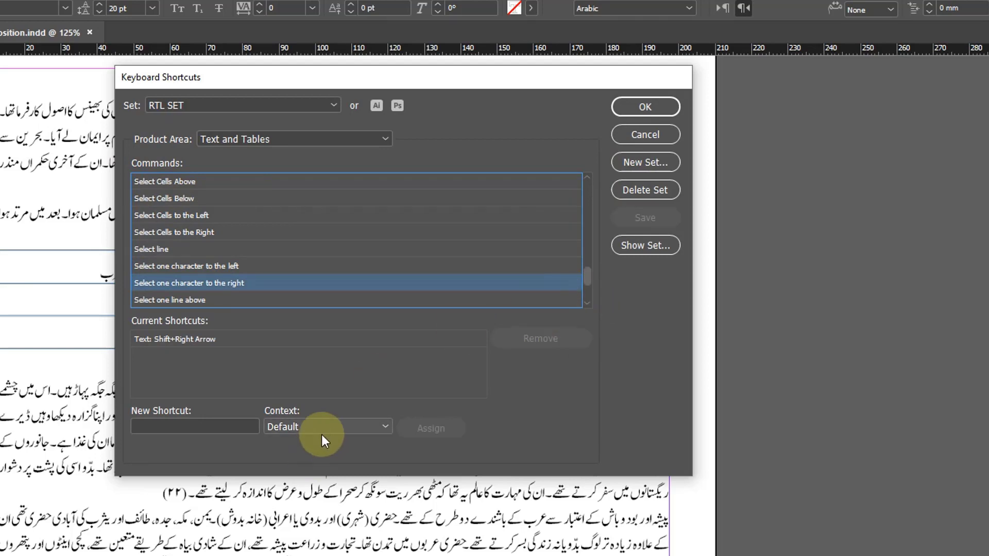
# - Assign Shift+Right Arrow to "Select one character to the left" in the Tables context
pyautogui.click(199, 267)
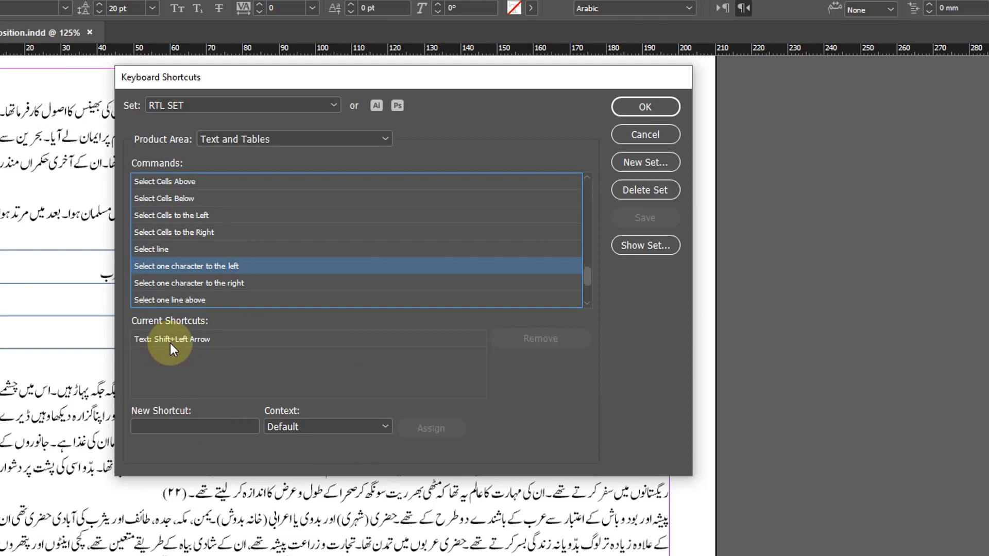
pyautogui.click(195, 426)
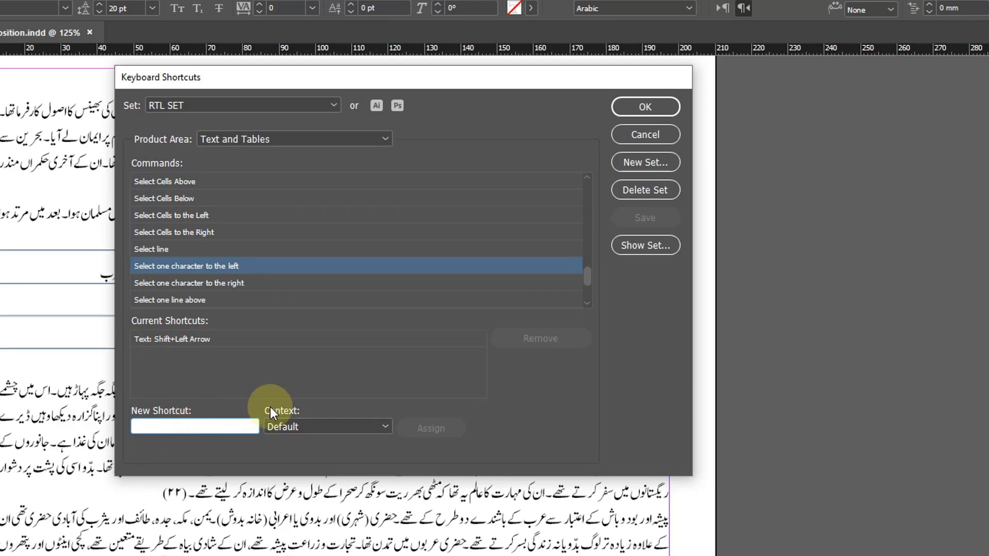
pyautogui.click(326, 429)
pyautogui.click(309, 476)
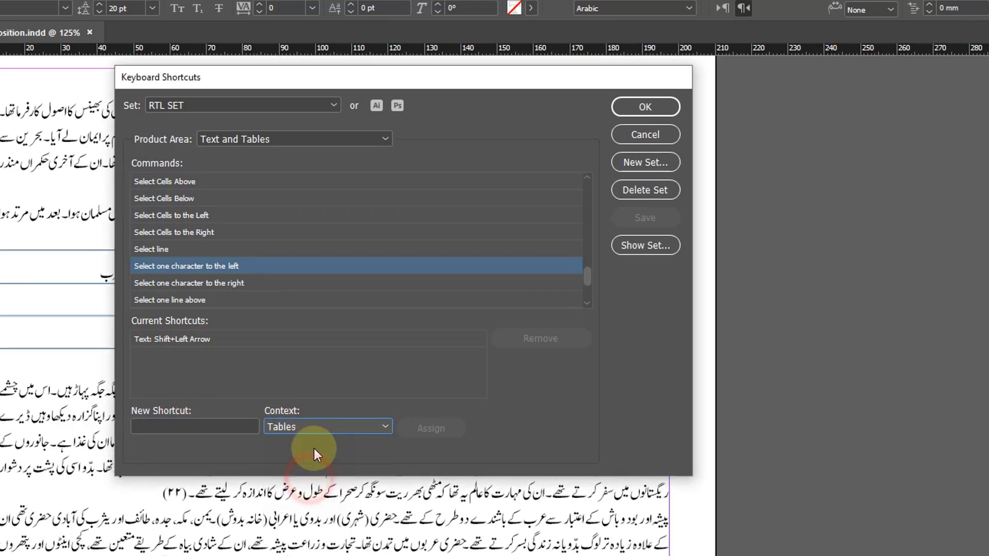
pyautogui.click(211, 427)
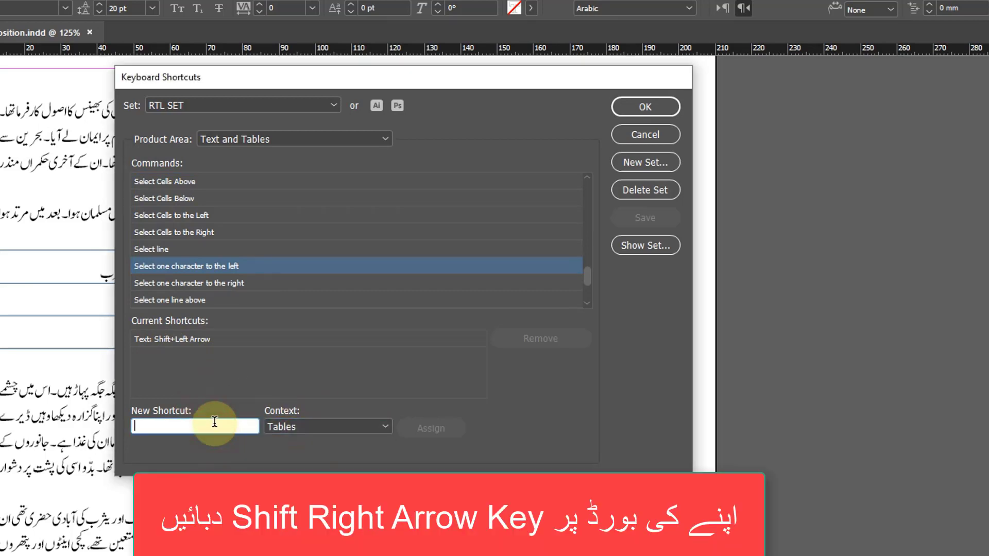
pyautogui.hotkey('shift', 'Right')
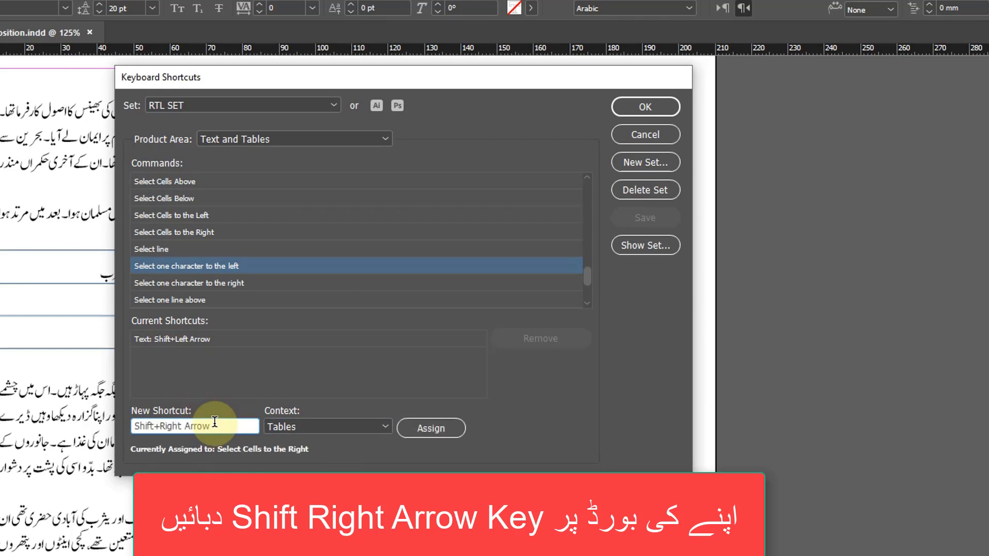
pyautogui.click(435, 428)
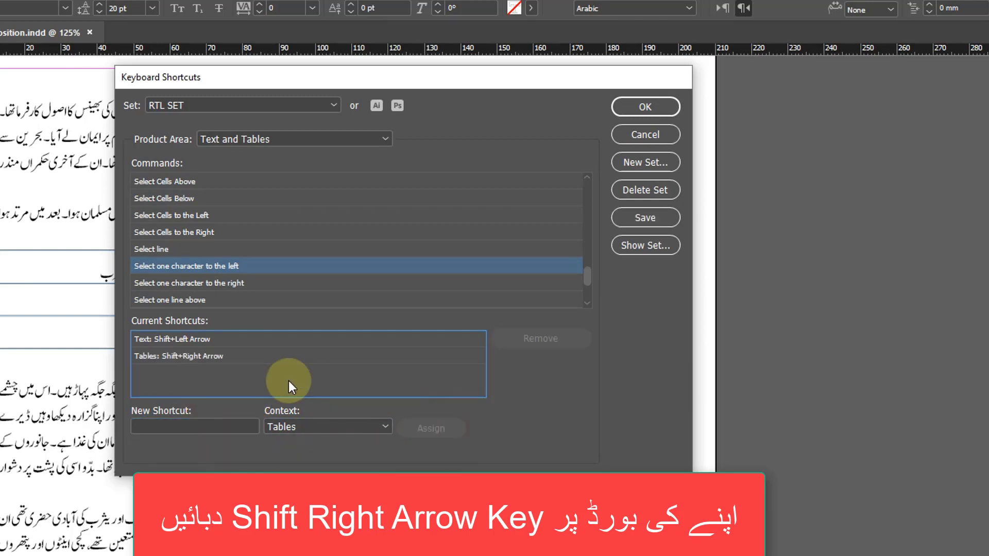
# - For "Select one character to the left", assign Shift+Right Arrow in the Text context and remove the Text shortcut Shift+Left Arrow
pyautogui.click(324, 426)
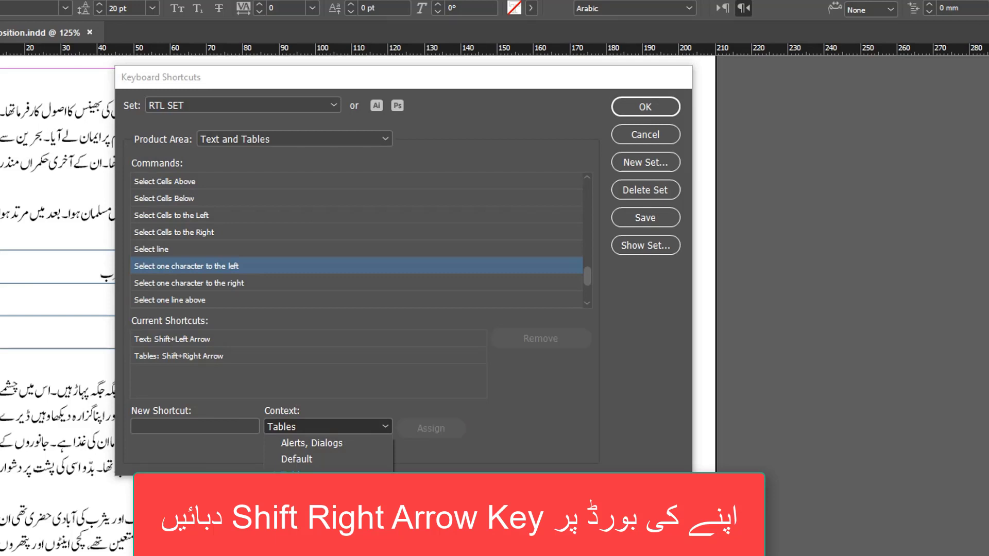
pyautogui.click(299, 491)
pyautogui.click(229, 423)
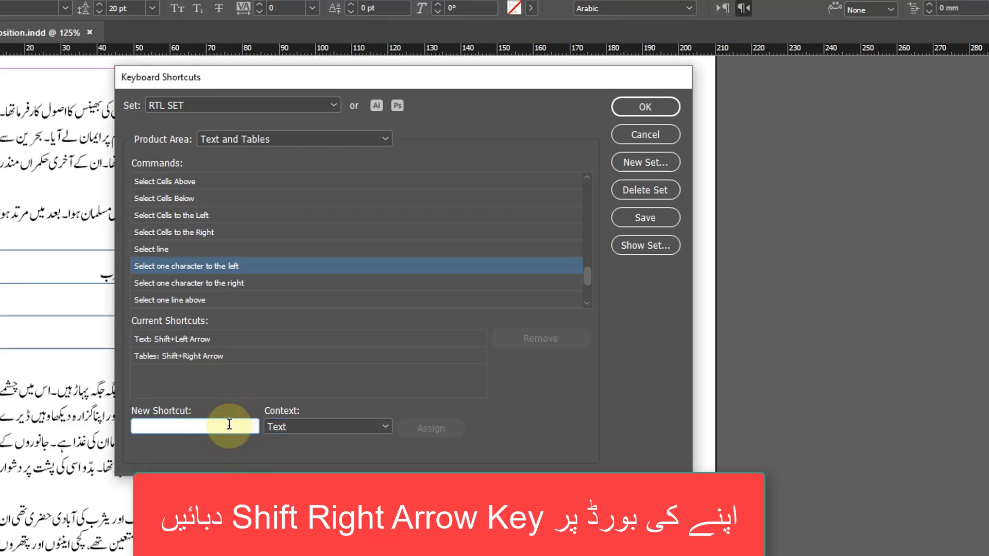
pyautogui.hotkey('shift', 'Right')
pyautogui.click(427, 430)
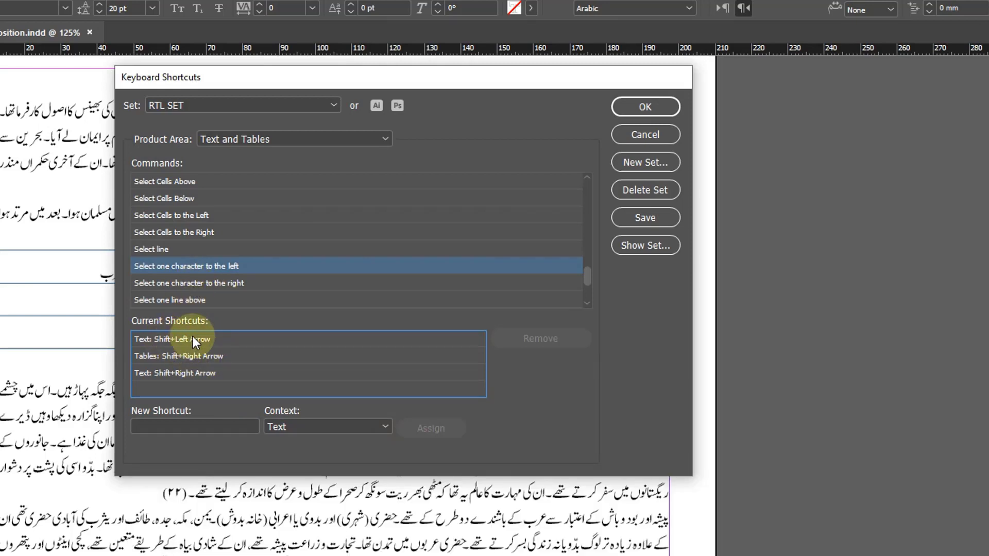
pyautogui.click(188, 338)
pyautogui.click(519, 340)
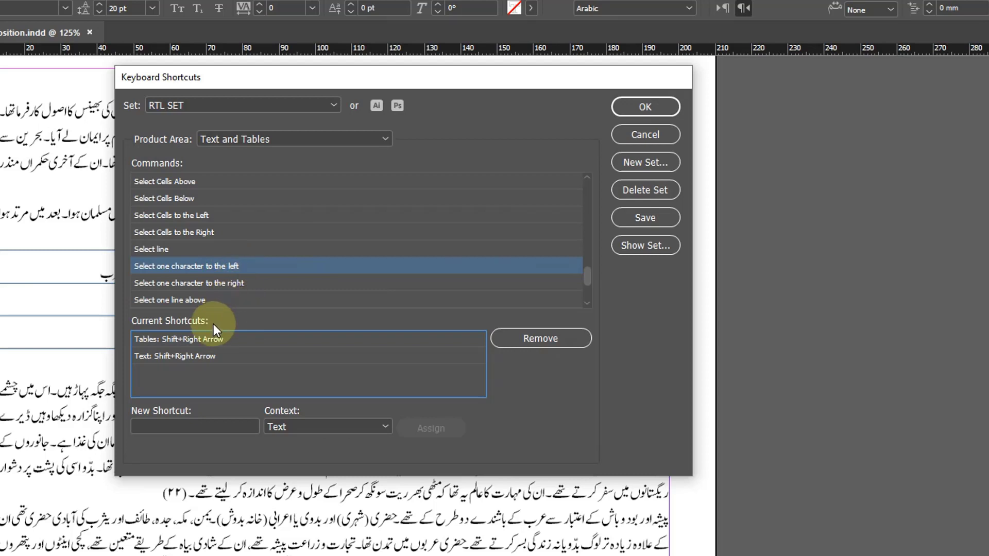
# - Compare the two single-character selection commands, then assign Shift+Left Arrow to "Select one character to the right" in the Text context
pyautogui.click(223, 285)
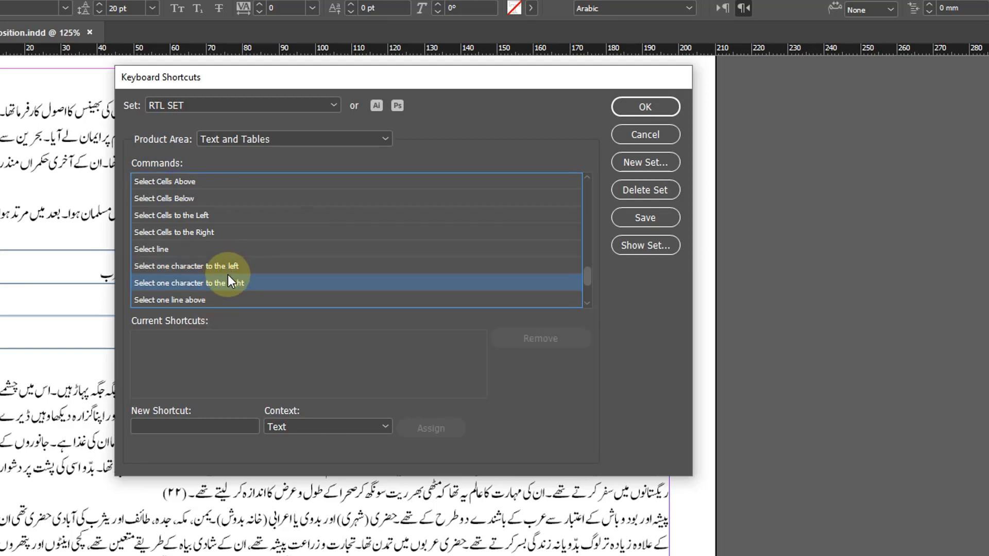
pyautogui.click(228, 267)
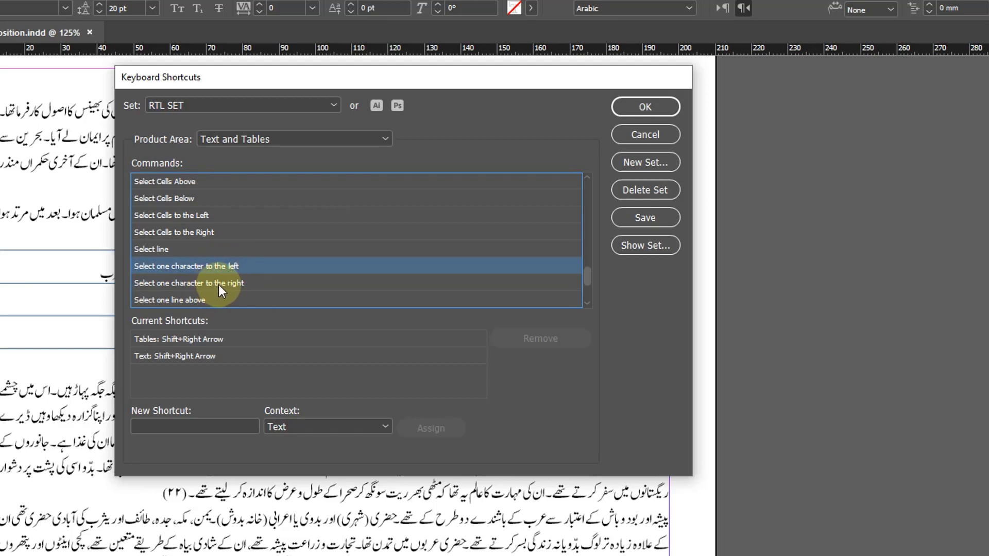
pyautogui.click(221, 283)
pyautogui.click(225, 266)
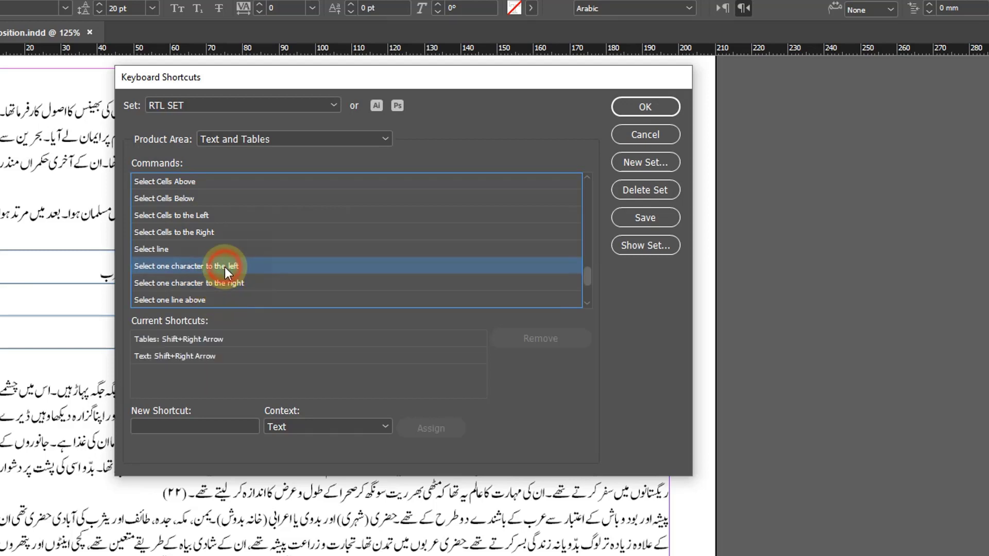
pyautogui.click(225, 284)
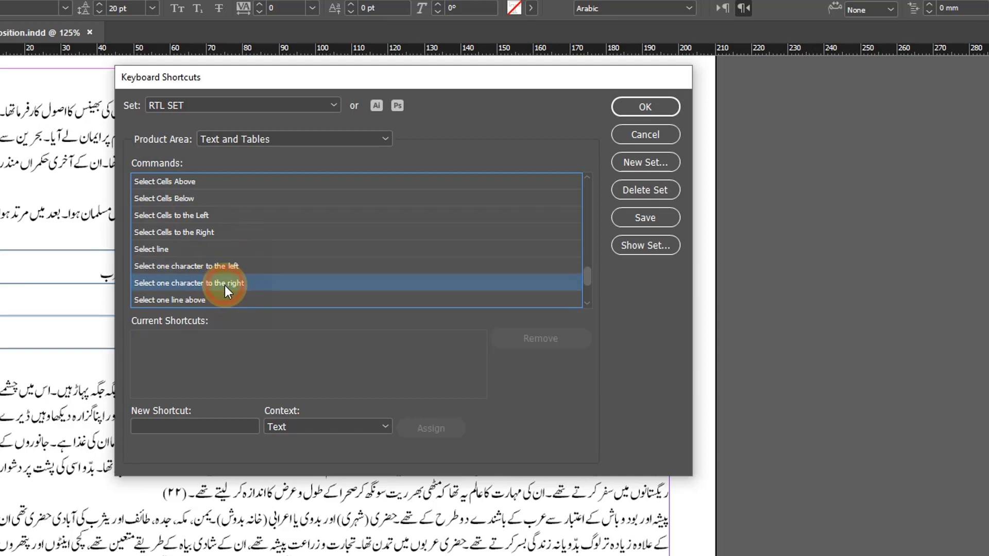
pyautogui.click(225, 425)
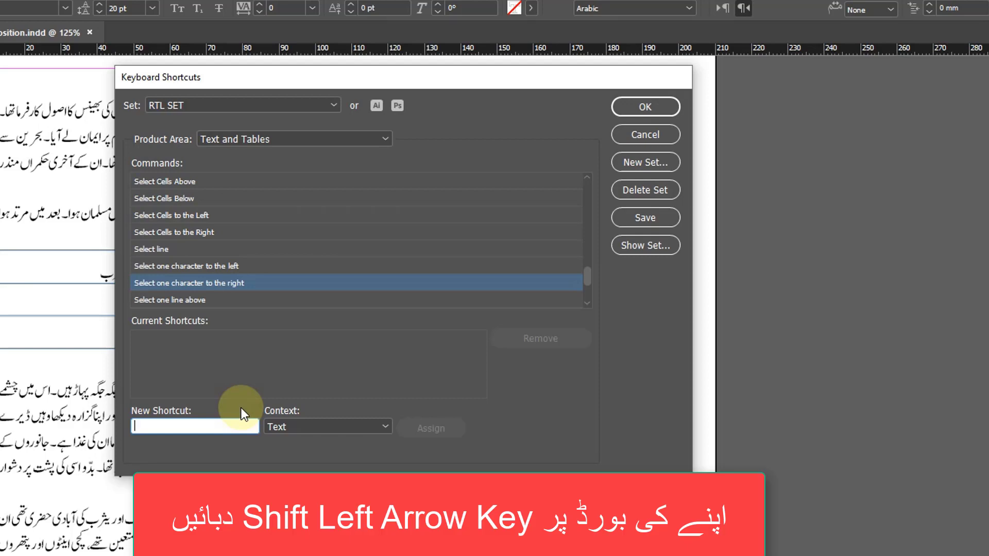
pyautogui.hotkey('shift', 'Left')
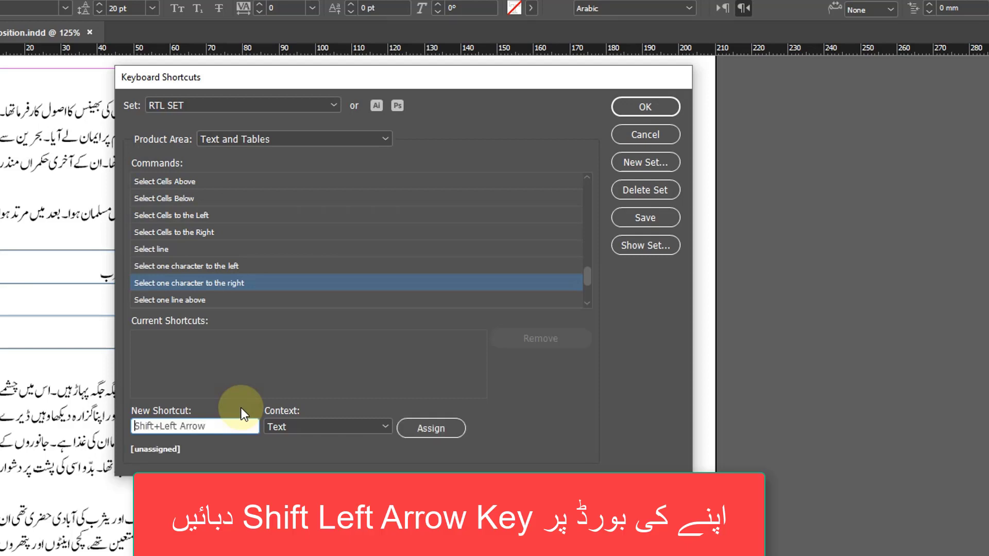
pyautogui.click(436, 431)
# - Assign Shift+Left Arrow to "Select one character to the right" in the Tables context as well
pyautogui.click(343, 428)
pyautogui.click(329, 472)
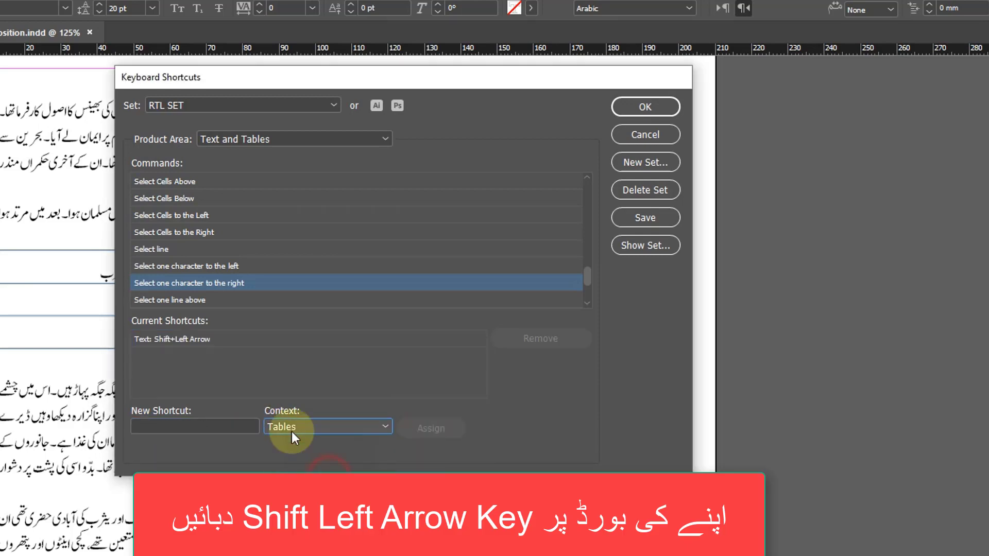
pyautogui.click(215, 419)
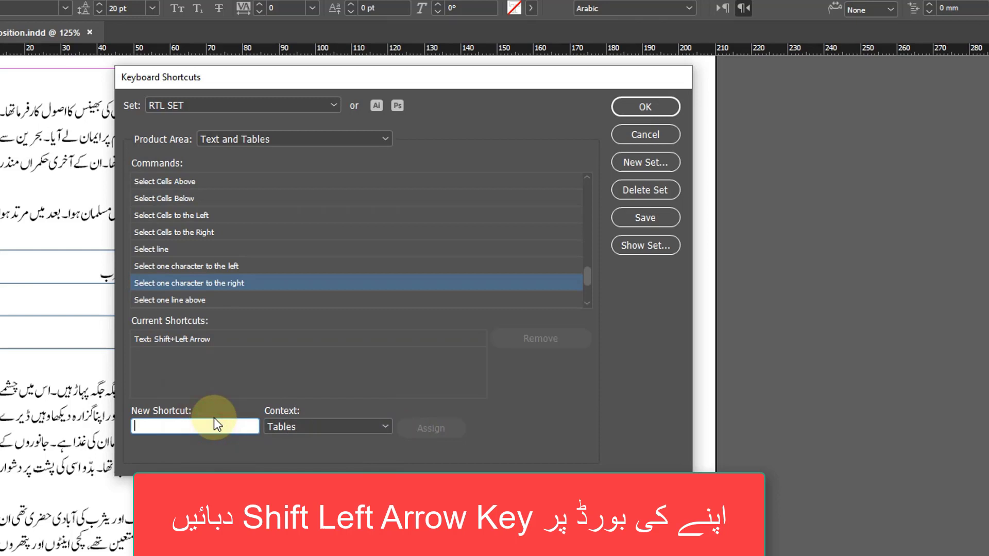
pyautogui.hotkey('shift', 'Left')
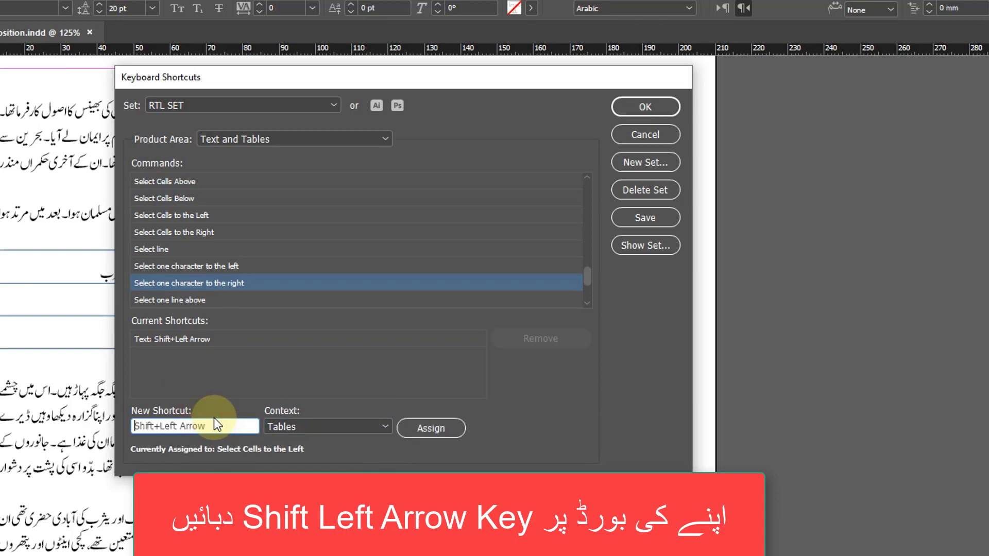
pyautogui.click(435, 430)
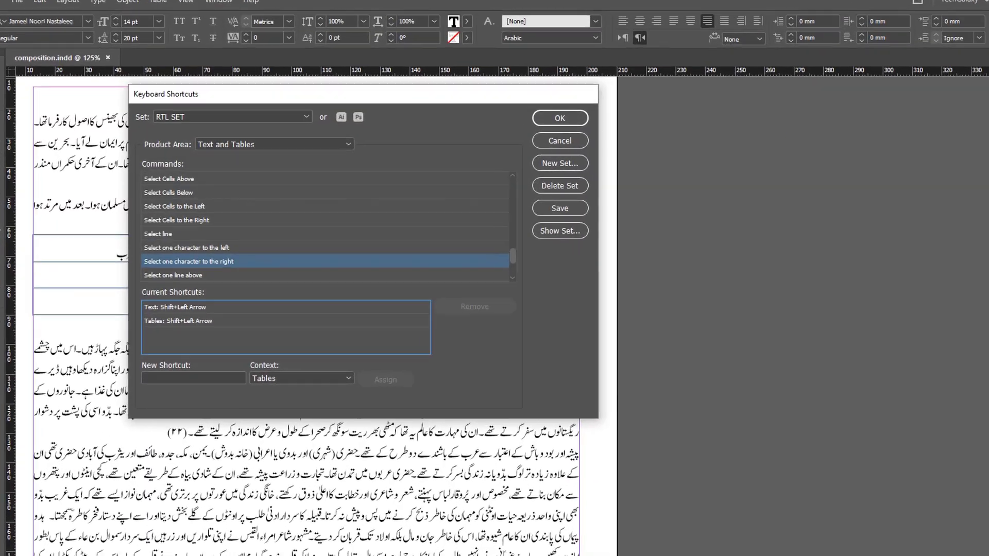
# - Switch to keyboard_shortcuts.txt in Notepad and check which text-selection commands are covered, highlighting the two single-character entries
pyautogui.hotkey('alt', 'Tab')
pyautogui.hotkey('alt', 'Tab')
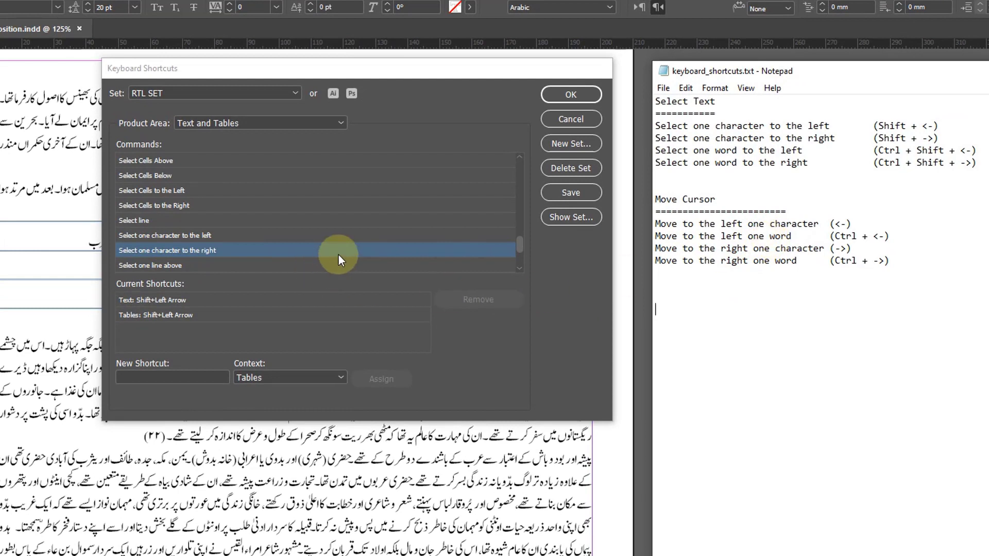
pyautogui.moveTo(817, 130); pyautogui.dragTo(775, 138)
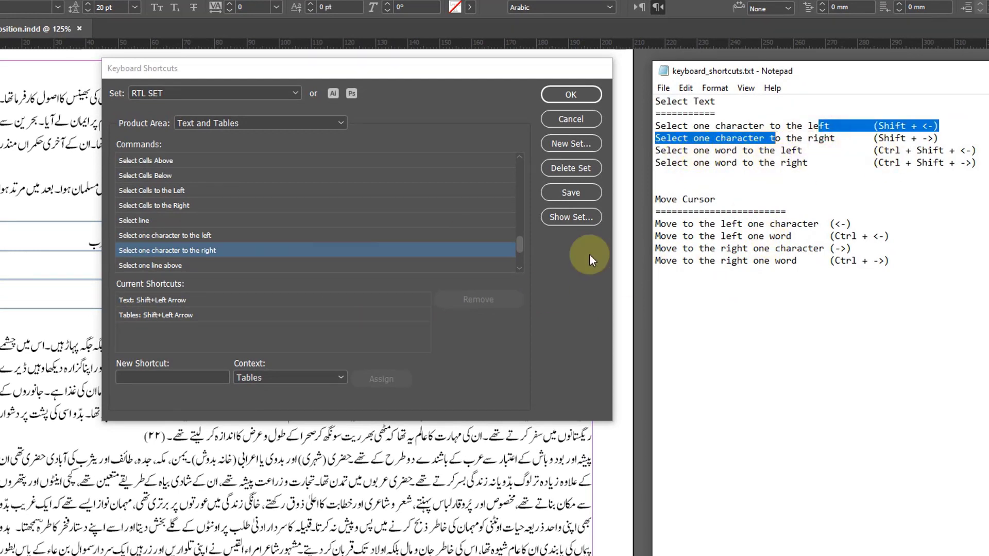
# - Back in InDesign's shortcut editor, assign Shift+Ctrl+Right Arrow to "Select one word to the left" in the Tables context
pyautogui.click(519, 268)
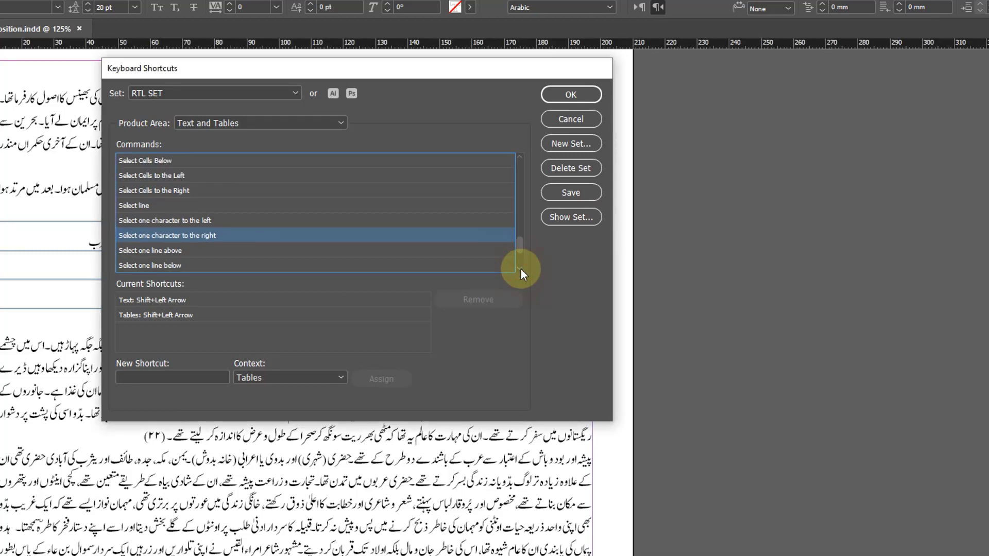
pyautogui.click(519, 268)
pyautogui.click(519, 269)
pyautogui.click(549, 285)
pyautogui.click(550, 284)
pyautogui.click(550, 285)
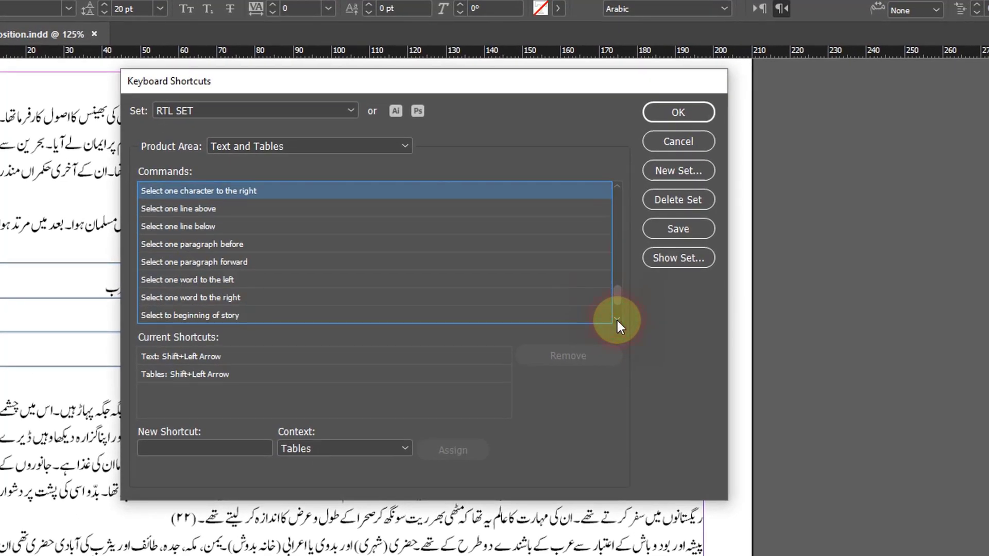
pyautogui.click(550, 284)
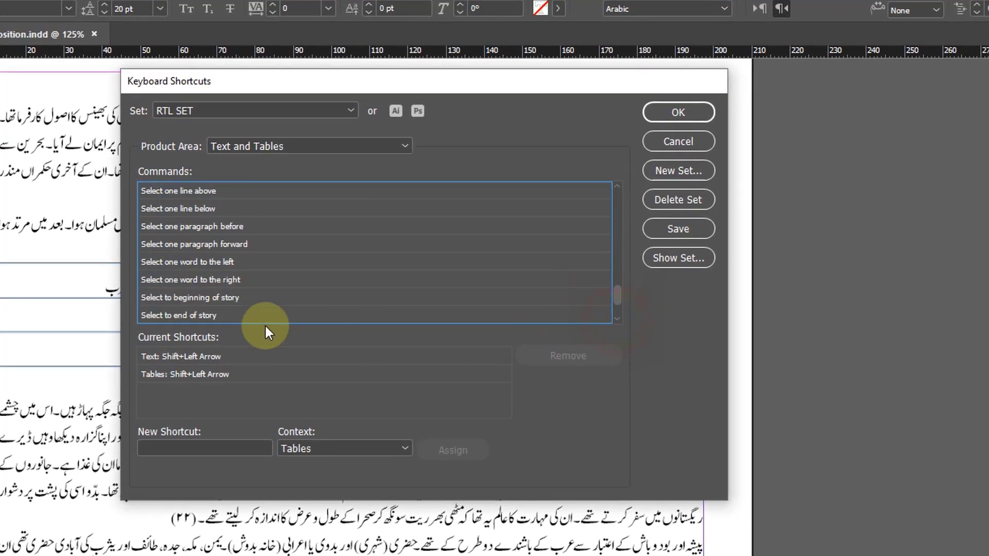
pyautogui.click(204, 262)
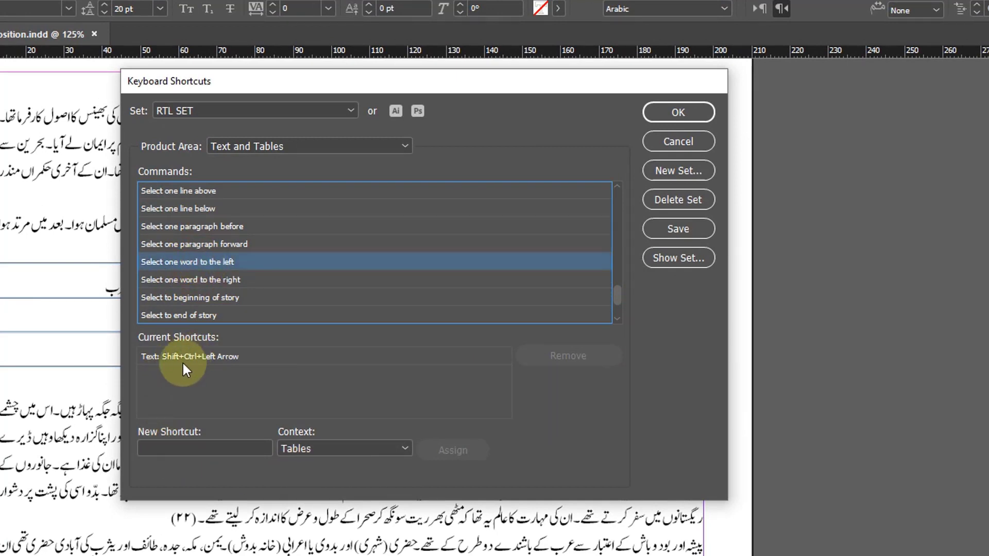
pyautogui.click(204, 447)
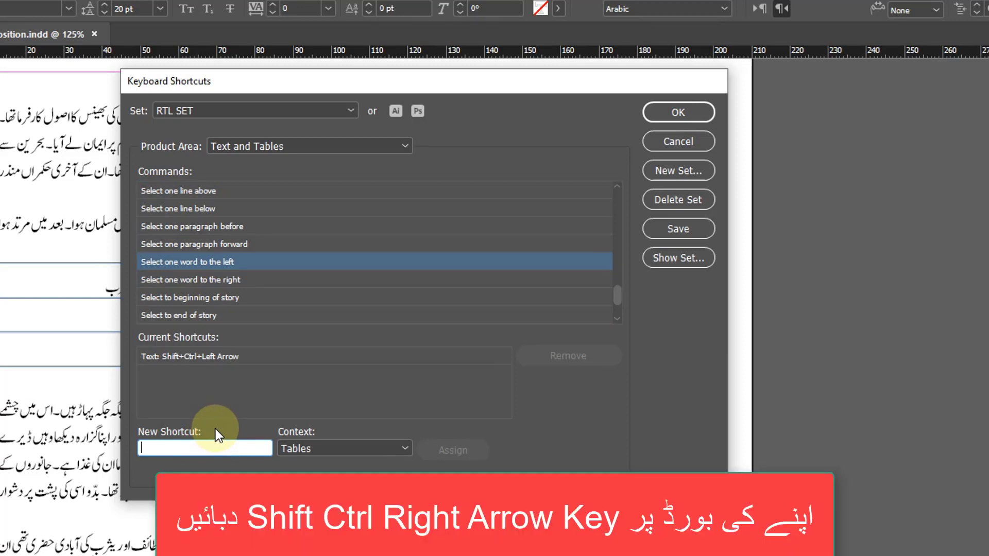
pyautogui.hotkey('ctrl', 'shift', 'Right')
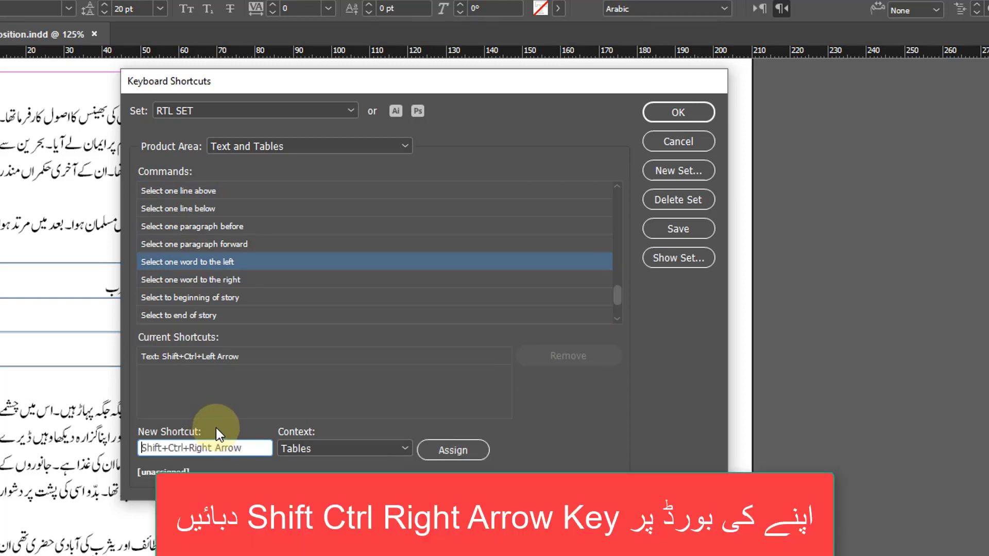
pyautogui.click(449, 456)
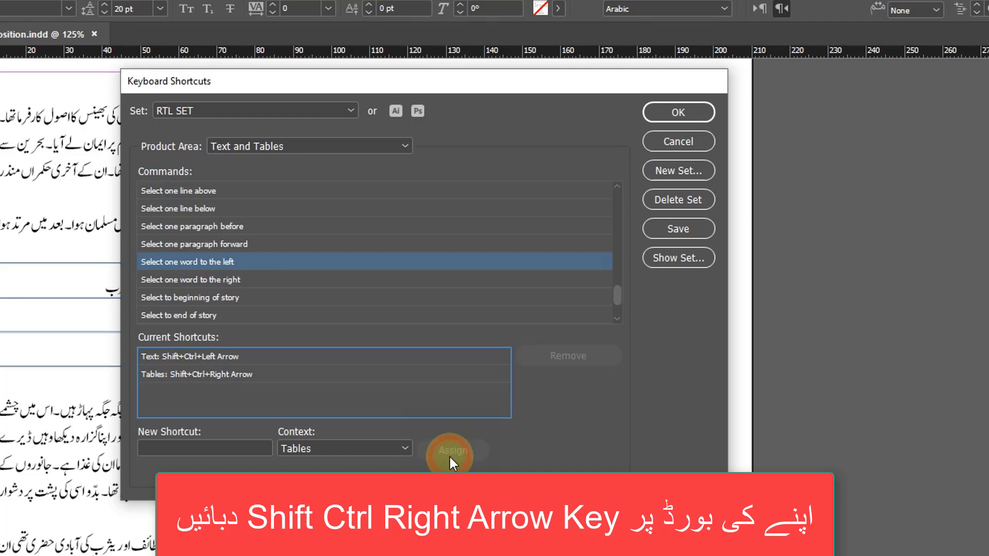
# - For "Select one word to the left", assign Shift+Ctrl+Right Arrow in the Text context and remove the Text shortcut Shift+Ctrl+Left Arrow
pyautogui.click(363, 449)
pyautogui.click(309, 499)
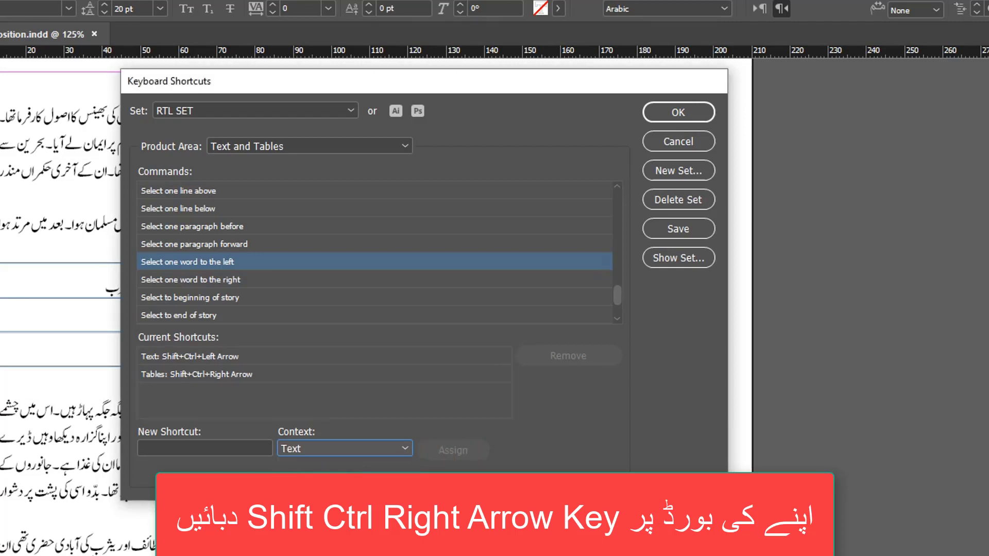
pyautogui.click(238, 449)
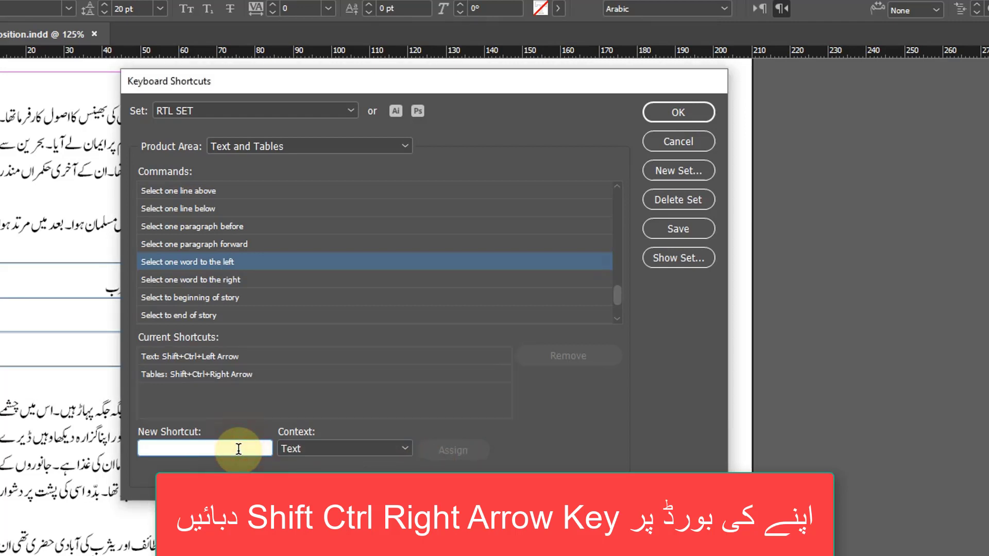
pyautogui.hotkey('ctrl', 'shift', 'Right')
pyautogui.click(453, 449)
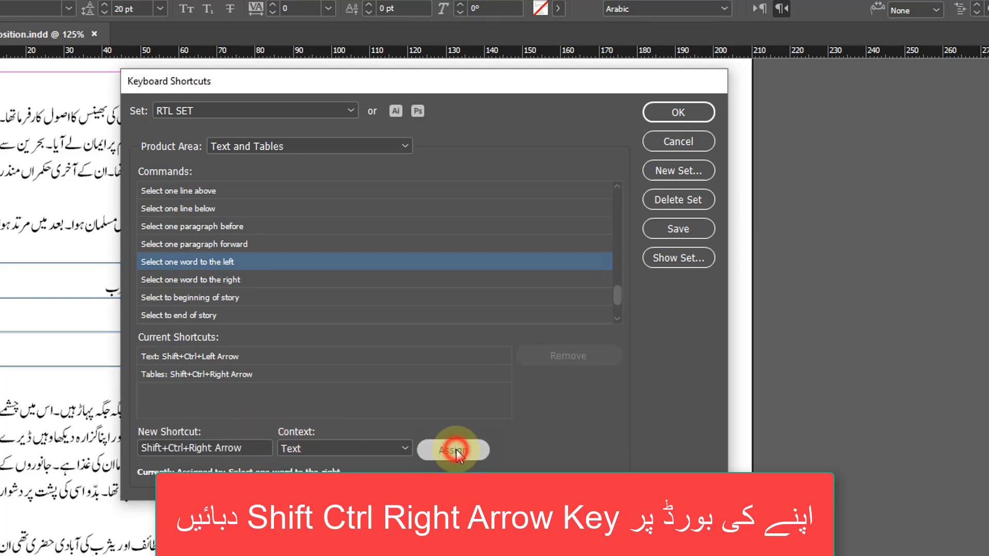
pyautogui.click(215, 357)
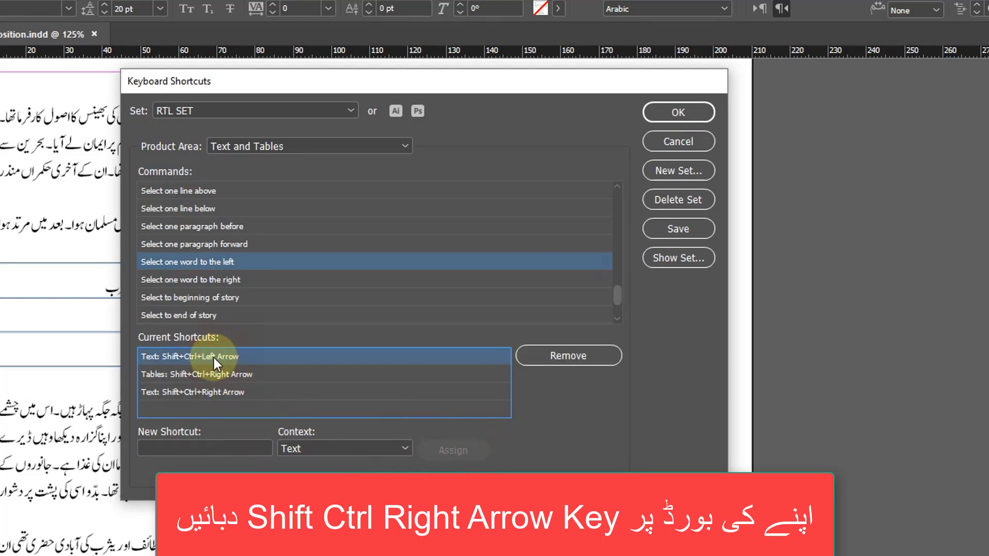
pyautogui.click(564, 355)
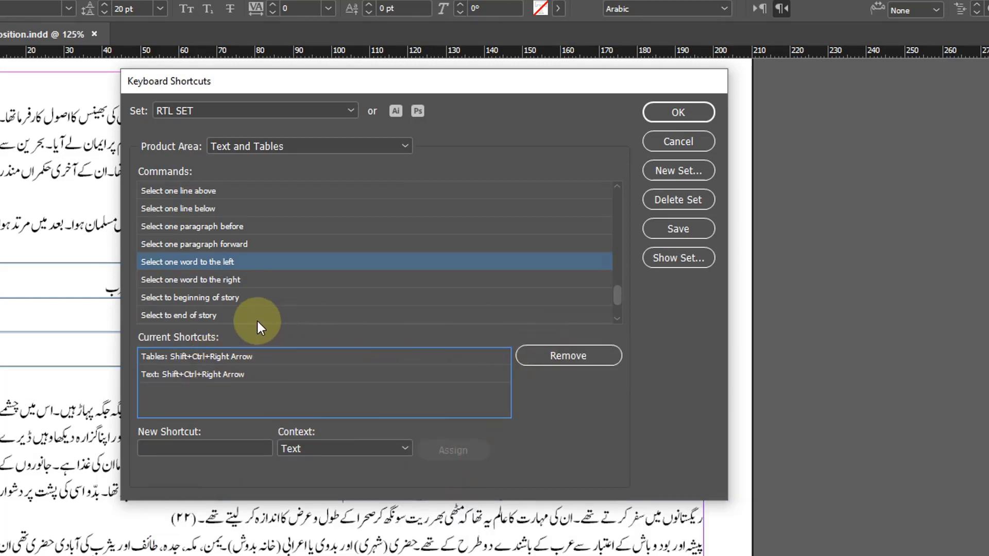
# - Assign Shift+Ctrl+Left Arrow to "Select one word to the right" in the Text context
pyautogui.click(196, 280)
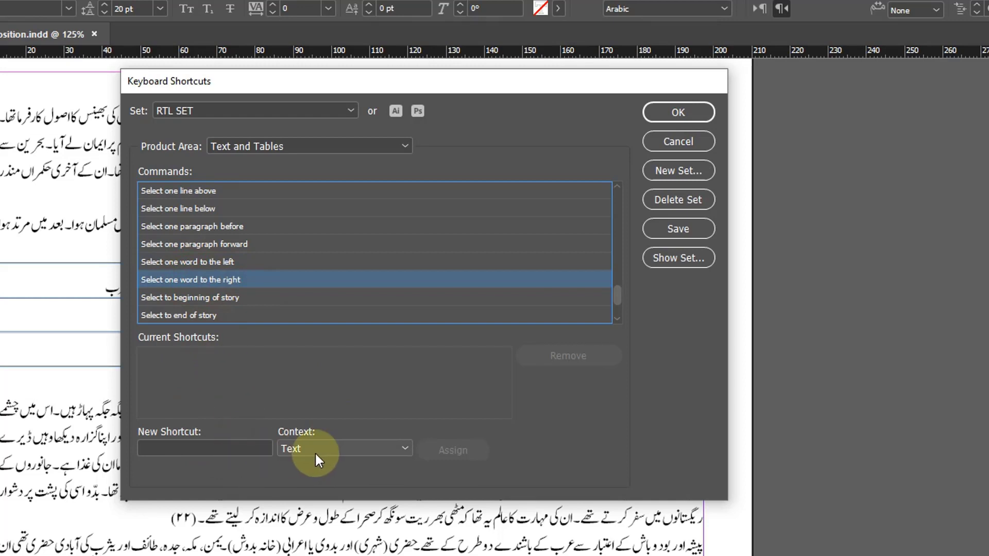
pyautogui.click(222, 449)
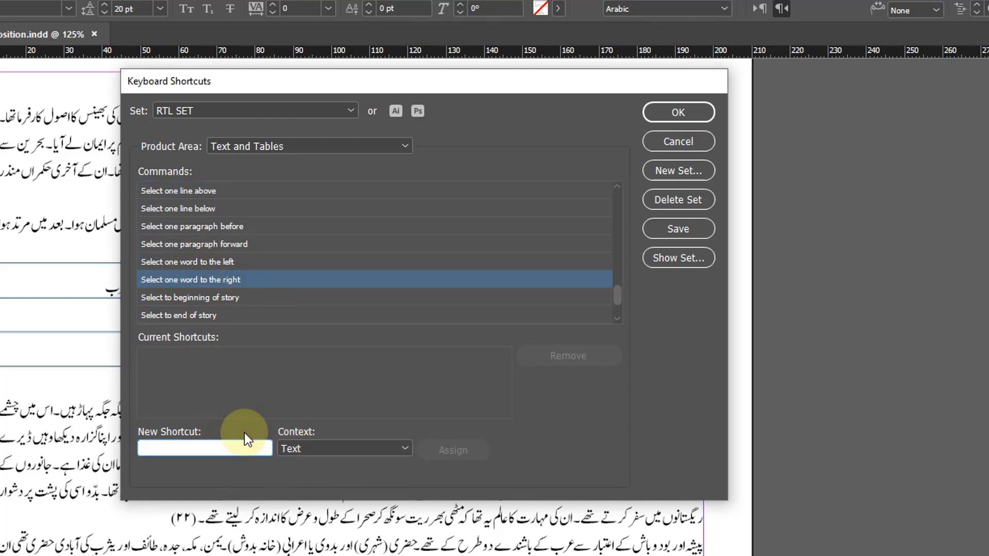
pyautogui.hotkey('ctrl', 'shift', 'Left')
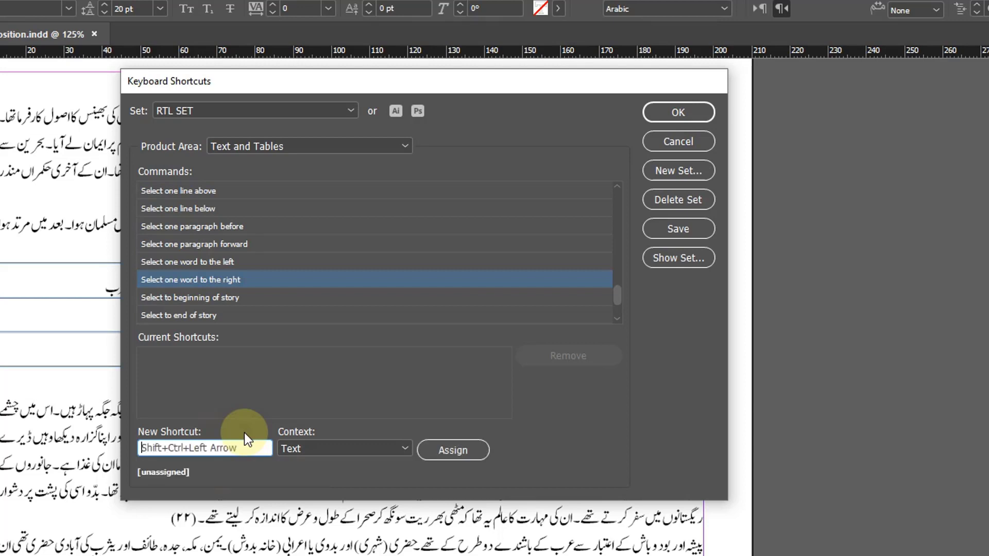
pyautogui.click(470, 453)
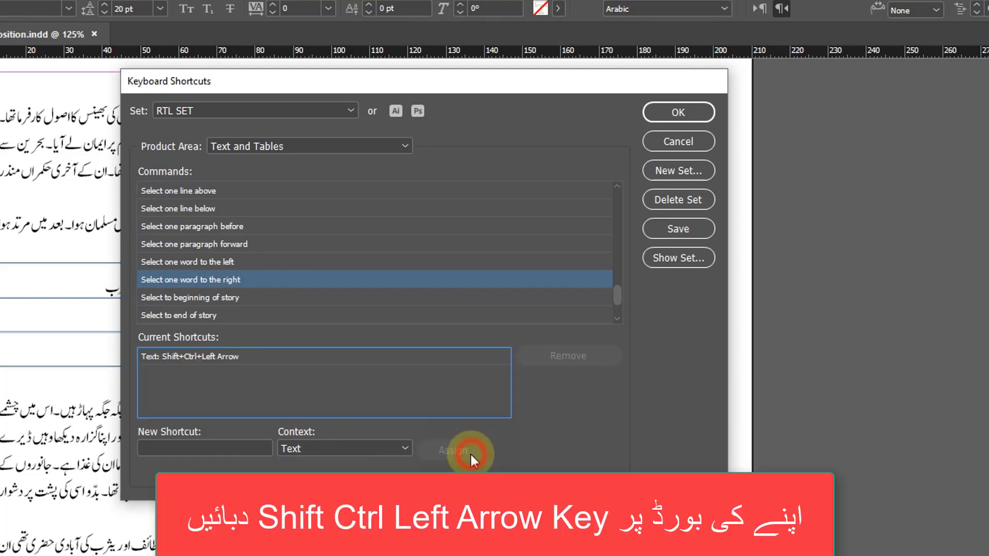
# - Assign Shift+Ctrl+Left Arrow to "Select one word to the right" in the Tables context, then save the RTL SET and close the shortcut editor
pyautogui.click(365, 450)
pyautogui.click(329, 498)
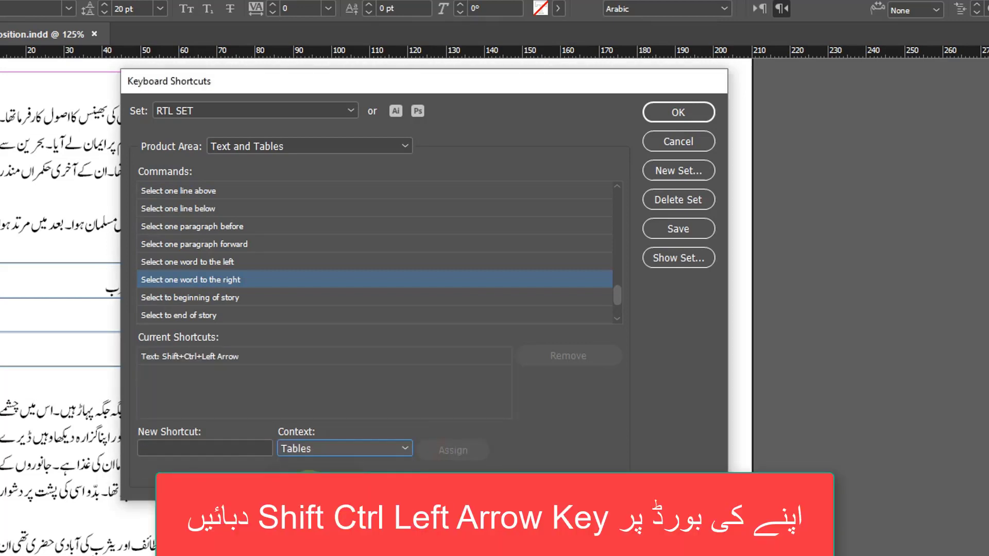
pyautogui.click(238, 449)
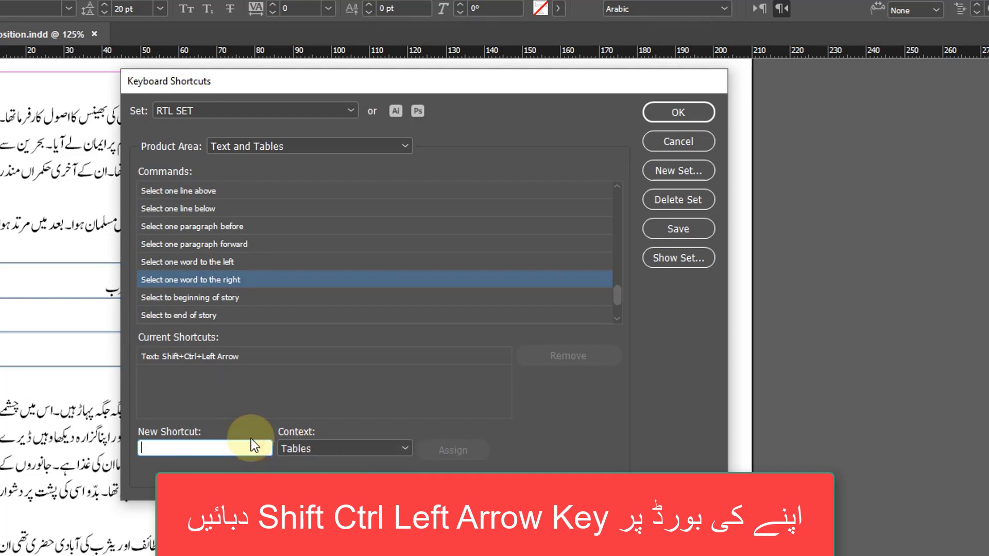
pyautogui.hotkey('shift', 'ctrl', 'Left')
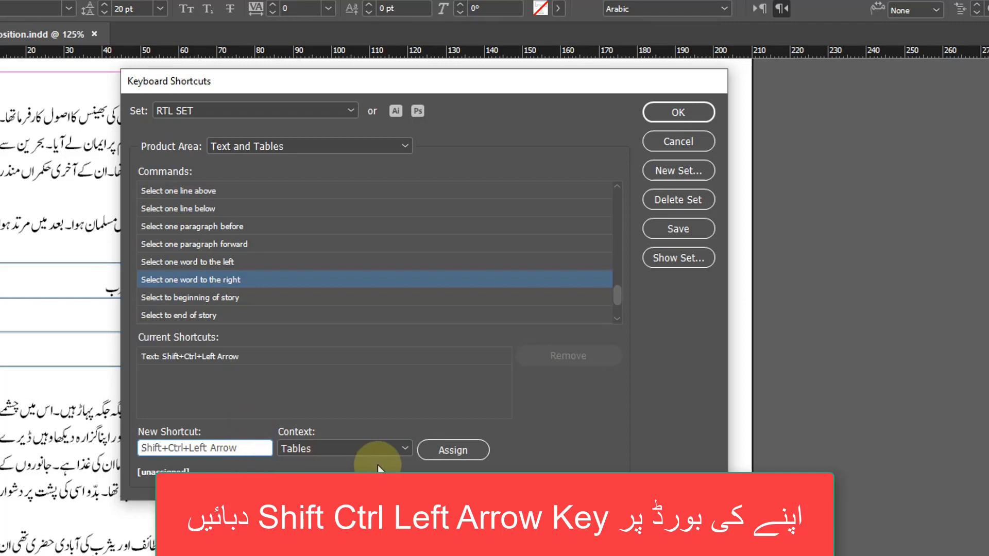
pyautogui.click(453, 450)
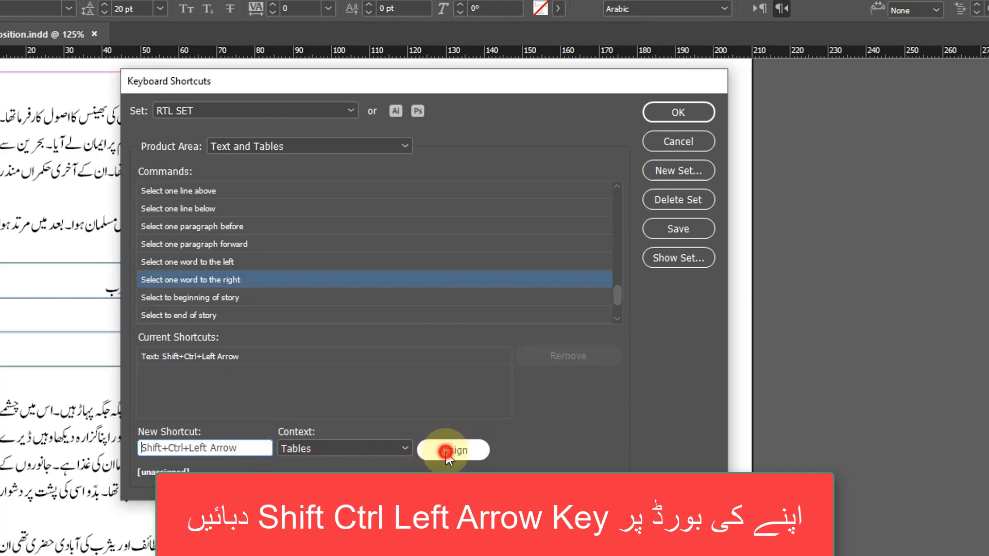
pyautogui.click(689, 229)
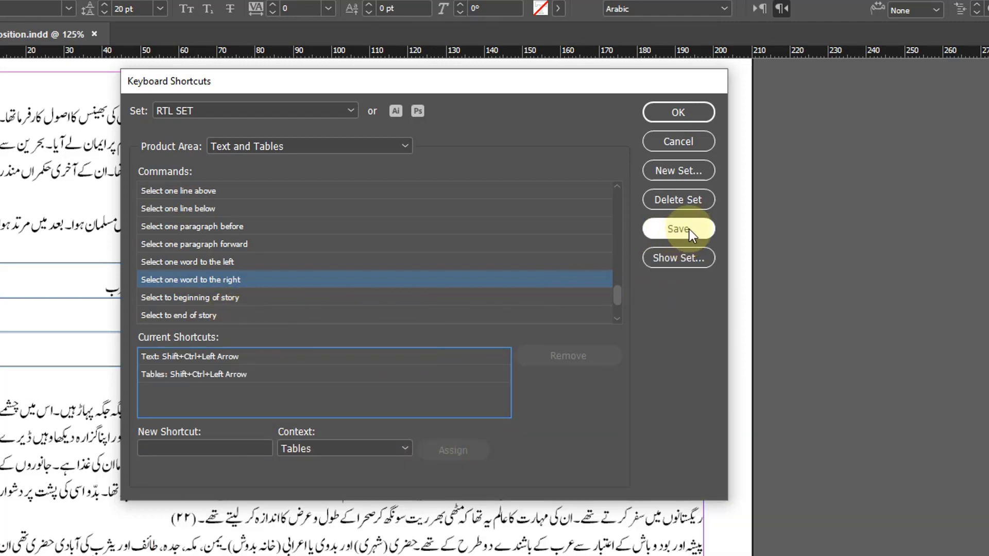
pyautogui.click(689, 111)
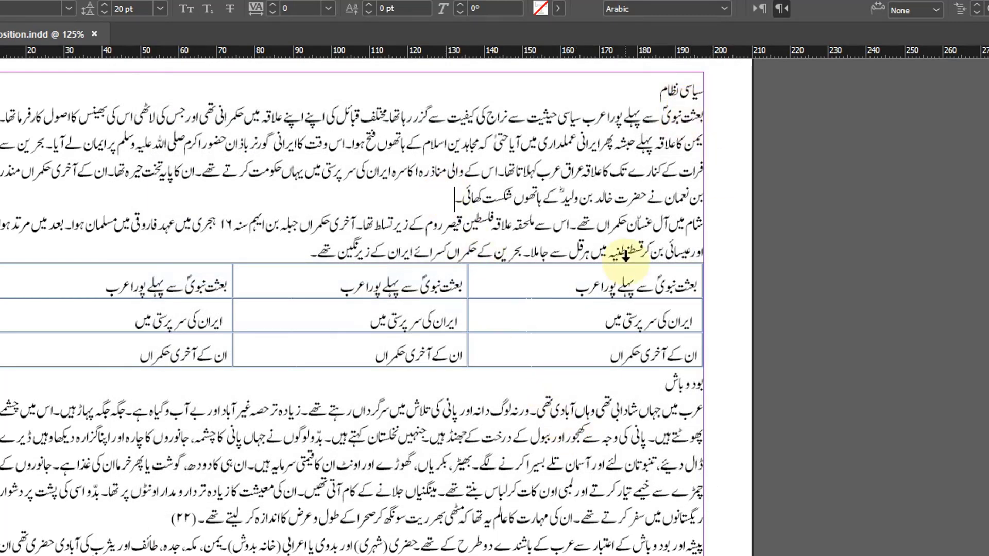
# - Review the "Select one character to the left" entry in the Notepad shortcut list, then return to the InDesign document
pyautogui.hotkey('alt', 'Tab')
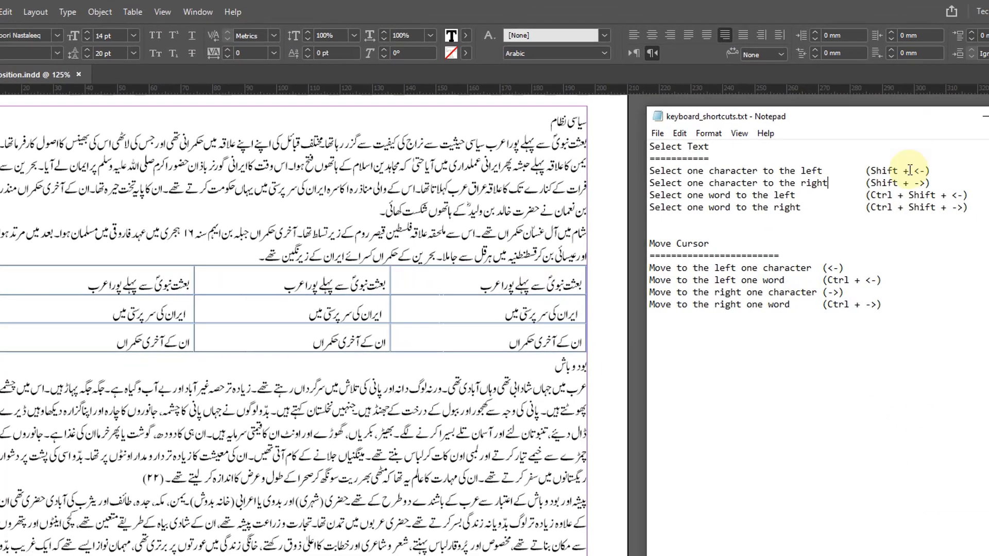
pyautogui.moveTo(768, 171); pyautogui.dragTo(818, 171)
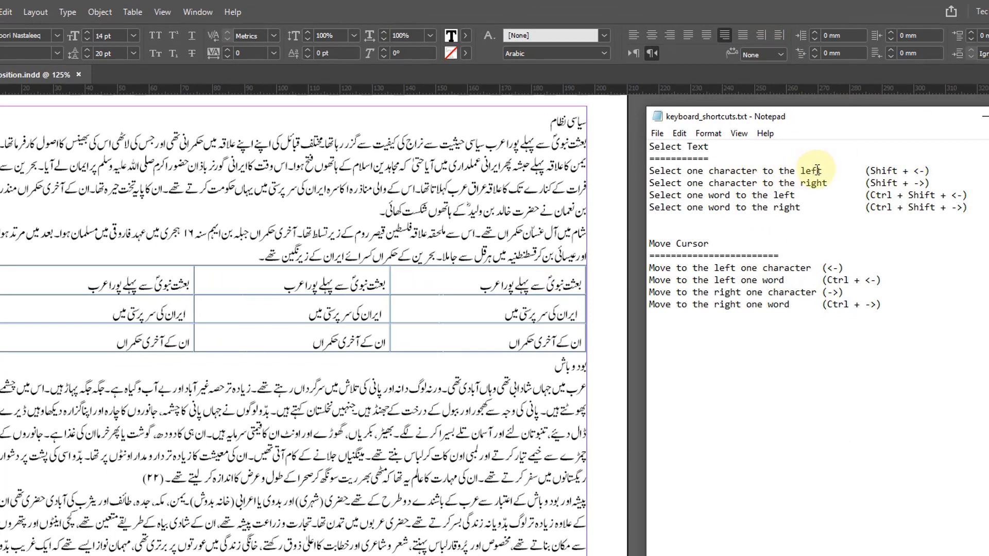
pyautogui.keyDown('shift'); pyautogui.click(708, 171); pyautogui.keyUp('shift')
pyautogui.click(625, 8)
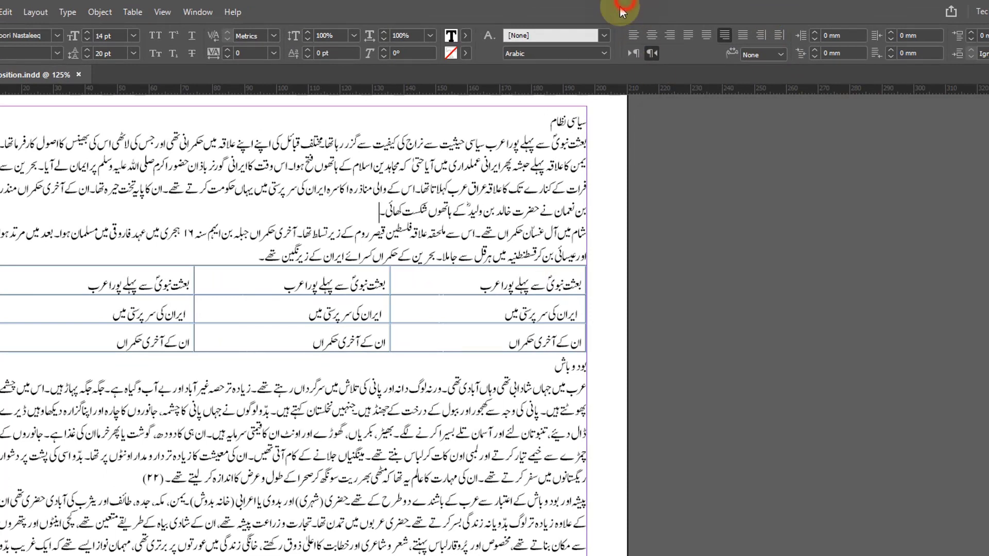
# - Test leftward character selection in the line above the paragraph's last line, extending from mid-line through the sentence end "کرتے تھے۔"
pyautogui.click(390, 201)
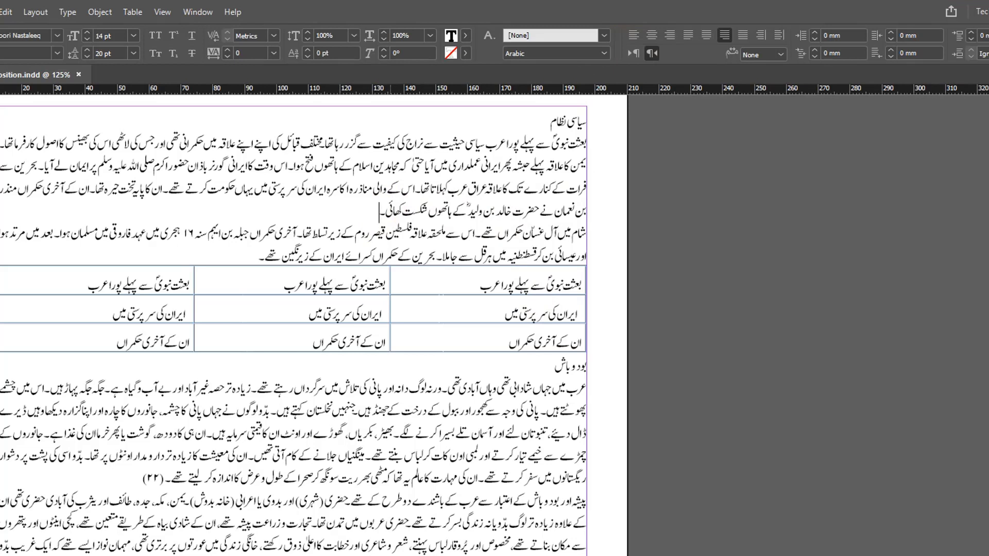
pyautogui.press('Up')
pyautogui.hotkey('shift', 'Left')
pyautogui.hotkey('shift', 'Left')
pyautogui.hotkey('shift', 'Left')
pyautogui.hotkey('shift', 'Left')
pyautogui.hotkey('shift', 'Left')
pyautogui.hotkey('shift', 'Left')
pyautogui.hotkey('shift', 'Left')
pyautogui.hotkey('shift', 'Left')
pyautogui.hotkey('shift', 'Left')
pyautogui.hotkey('shift', 'Left')
pyautogui.hotkey('shift', 'Left')
pyautogui.hotkey('shift', 'Left')
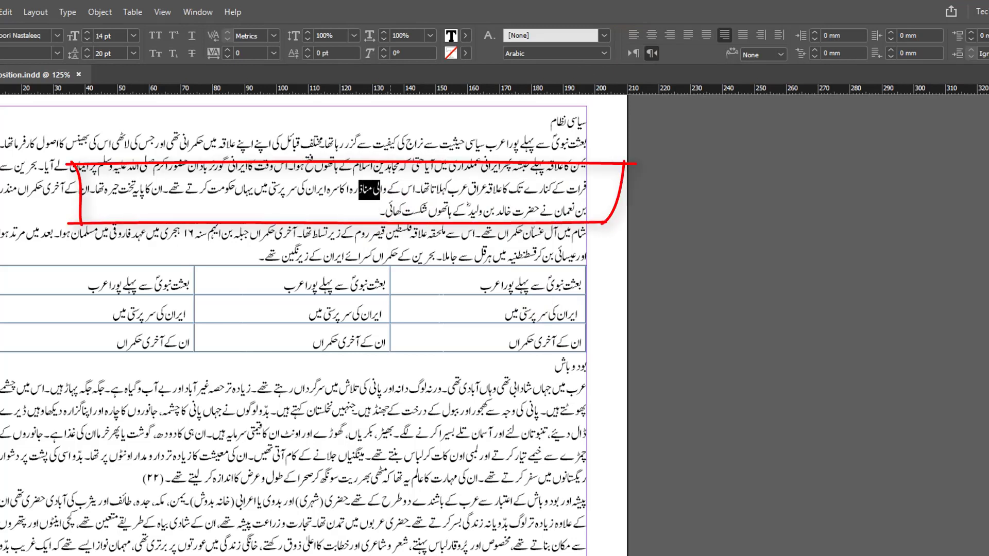
pyautogui.hotkey('shift', 'Left')
pyautogui.hotkey('shift', 'Left')
pyautogui.hotkey('shift', 'Left')
pyautogui.hotkey('shift', 'Left')
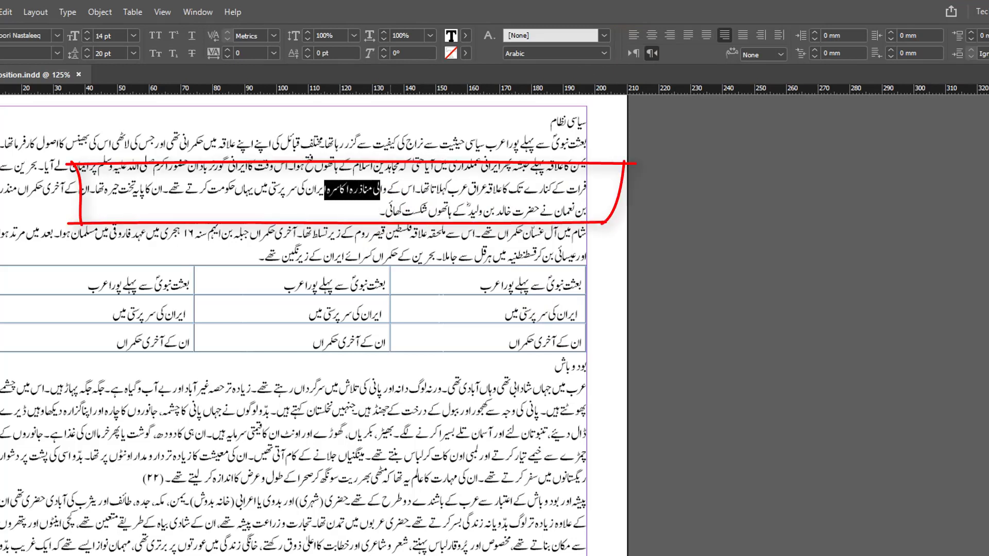
pyautogui.hotkey('shift', 'Left')
pyautogui.hotkey('shift', 'Left')
pyautogui.hotkey('shift', 'Left')
pyautogui.hotkey('shift', 'Left')
pyautogui.hotkey('shift', 'Left')
pyautogui.hotkey('shift', 'Left')
pyautogui.hotkey('shift', 'Left')
pyautogui.hotkey('shift', 'Left')
pyautogui.hotkey('shift', 'Left')
pyautogui.hotkey('shift', 'Left')
pyautogui.hotkey('shift', 'Left')
pyautogui.hotkey('shift', 'Left')
pyautogui.hotkey('shift', 'Left')
pyautogui.hotkey('shift', 'Left')
pyautogui.hotkey('shift', 'Left')
pyautogui.hotkey('shift', 'Left')
pyautogui.hotkey('shift', 'Left')
pyautogui.hotkey('shift', 'Left')
pyautogui.hotkey('shift', 'Left')
pyautogui.hotkey('shift', 'Left')
pyautogui.hotkey('shift', 'Left')
pyautogui.hotkey('shift', 'Left')
pyautogui.hotkey('shift', 'Left')
pyautogui.hotkey('shift', 'Left')
pyautogui.hotkey('shift', 'Left')
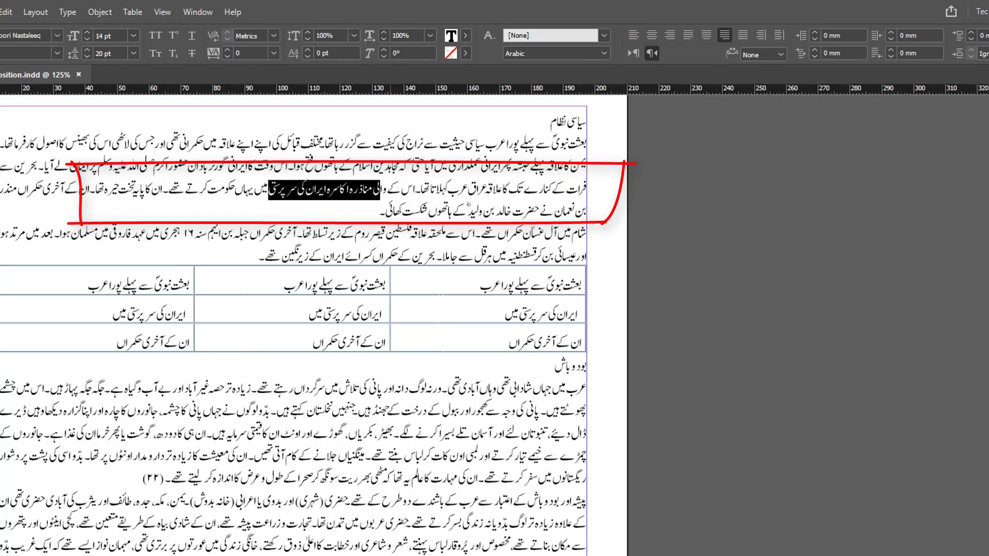
pyautogui.hotkey('shift', 'Left')
pyautogui.hotkey('shift', 'Left')
pyautogui.hotkey('shift', 'Left')
pyautogui.hotkey('shift', 'Left')
pyautogui.hotkey('shift', 'Left')
pyautogui.hotkey('shift', 'Left')
pyautogui.hotkey('shift', 'Left')
pyautogui.hotkey('shift', 'Left')
pyautogui.hotkey('shift', 'Left')
pyautogui.hotkey('shift', 'Left')
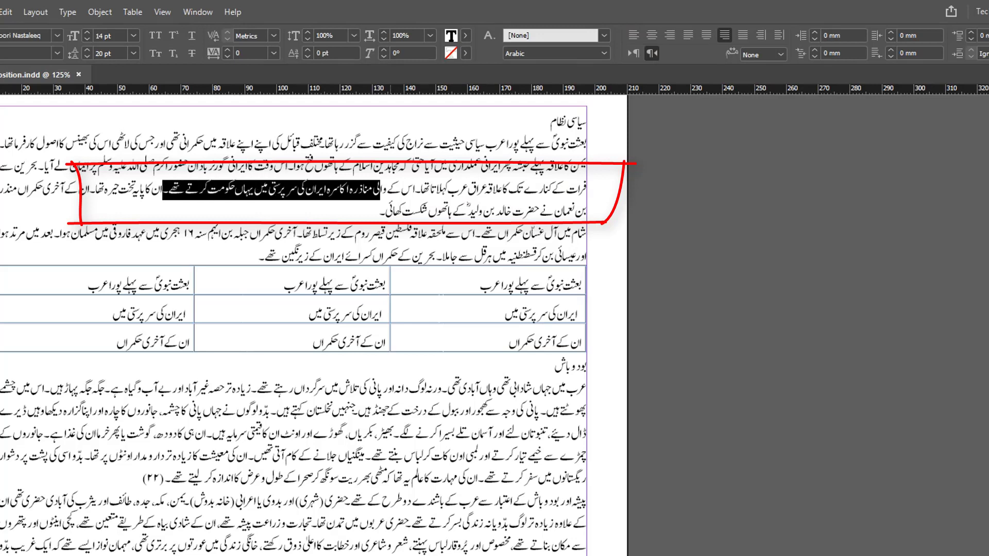
# - Test rightward character selection from the same mid-line point, extending it back through "کا علاقہ عراق عرب", then deselect the text
pyautogui.press('Right')
pyautogui.hotkey('shift', 'Right')
pyautogui.hotkey('shift', 'Right')
pyautogui.hotkey('shift', 'Right')
pyautogui.hotkey('shift', 'Right')
pyautogui.hotkey('shift', 'Right')
pyautogui.hotkey('shift', 'Right')
pyautogui.hotkey('shift', 'Right')
pyautogui.hotkey('shift', 'Right')
pyautogui.hotkey('shift', 'Right')
pyautogui.hotkey('shift', 'Right')
pyautogui.hotkey('shift', 'Right')
pyautogui.hotkey('shift', 'Right')
pyautogui.hotkey('shift', 'Right')
pyautogui.hotkey('shift', 'Right')
pyautogui.hotkey('shift', 'Right')
pyautogui.hotkey('shift', 'Right')
pyautogui.hotkey('shift', 'Right')
pyautogui.hotkey('shift', 'Right')
pyautogui.hotkey('shift', 'Right')
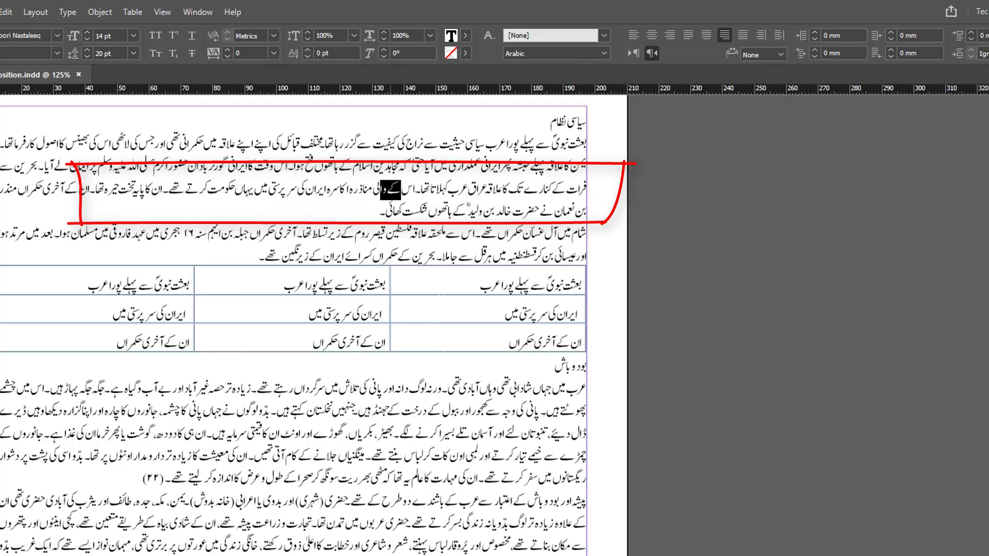
pyautogui.hotkey('shift', 'Right')
pyautogui.hotkey('shift', 'Right')
pyautogui.hotkey('shift', 'Right')
pyautogui.hotkey('shift', 'Right')
pyautogui.hotkey('shift', 'Right')
pyautogui.hotkey('shift', 'Right')
pyautogui.hotkey('shift', 'Right')
pyautogui.hotkey('shift', 'Right')
pyautogui.hotkey('shift', 'Right')
pyautogui.hotkey('shift', 'Right')
pyautogui.hotkey('shift', 'Right')
pyautogui.hotkey('shift', 'Right')
pyautogui.hotkey('shift', 'Right')
pyautogui.hotkey('shift', 'Right')
pyautogui.hotkey('shift', 'Right')
pyautogui.hotkey('shift', 'Right')
pyautogui.hotkey('shift', 'Right')
pyautogui.hotkey('shift', 'Right')
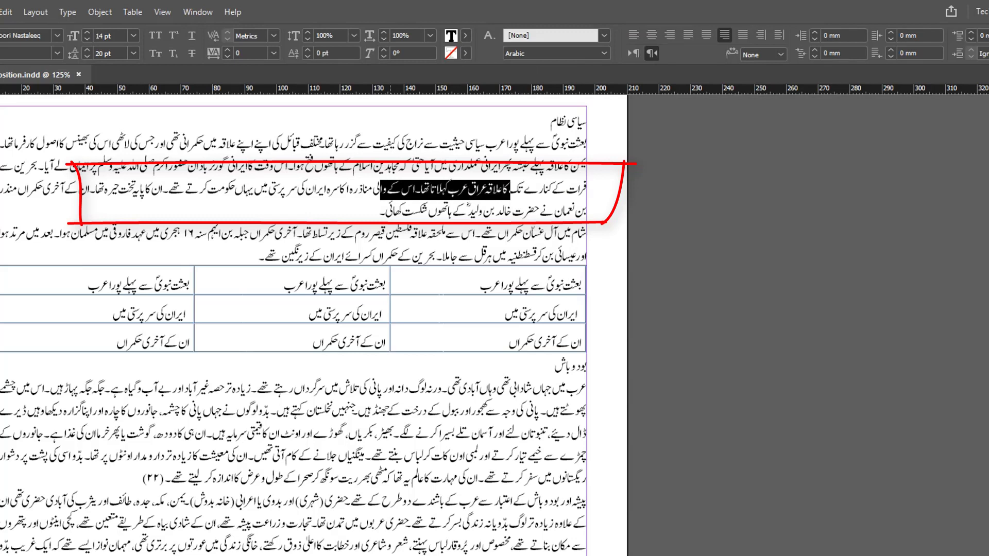
pyautogui.press('Right')
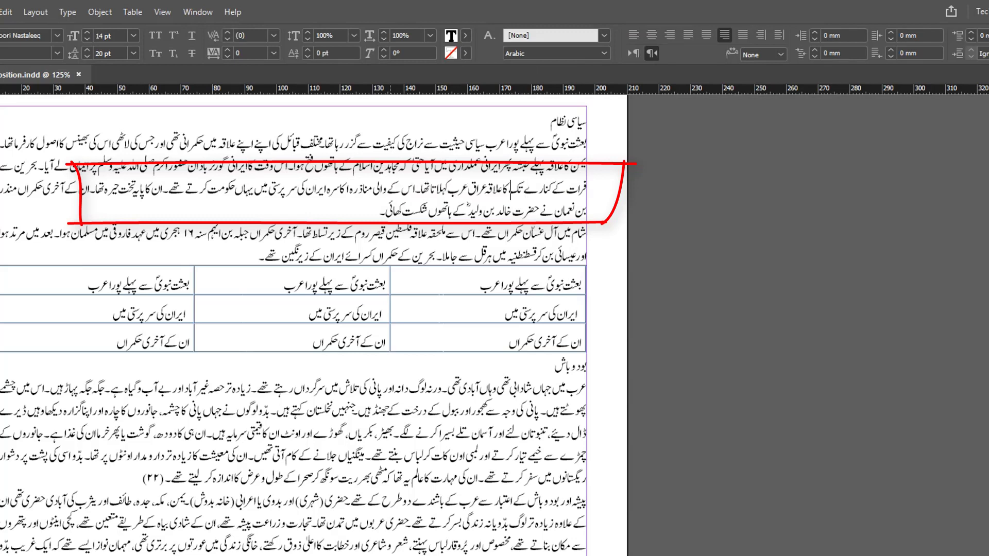
# - Test rightward character selection in the line beginning "فرات", extending it from the mid-line cursor through "کے کنارے تک"
pyautogui.hotkey('shift', 'Right')
pyautogui.hotkey('shift', 'Right')
pyautogui.hotkey('shift', 'Right')
pyautogui.hotkey('shift', 'Right')
pyautogui.hotkey('shift', 'Right')
pyautogui.hotkey('shift', 'Right')
pyautogui.hotkey('shift', 'Right')
pyautogui.hotkey('shift', 'Right')
pyautogui.hotkey('shift', 'Right')
pyautogui.hotkey('shift', 'Right')
pyautogui.hotkey('shift', 'Right')
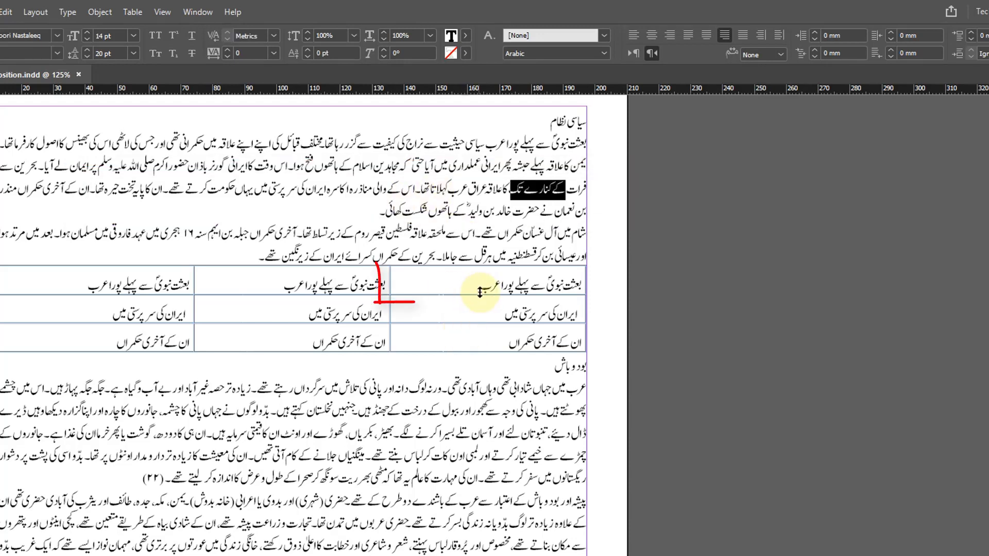
# - Test rightward character selection from the text end in the table's top-right cell, extending through "سے پہلے پورا عرب", then deselect the text
pyautogui.click(479, 288)
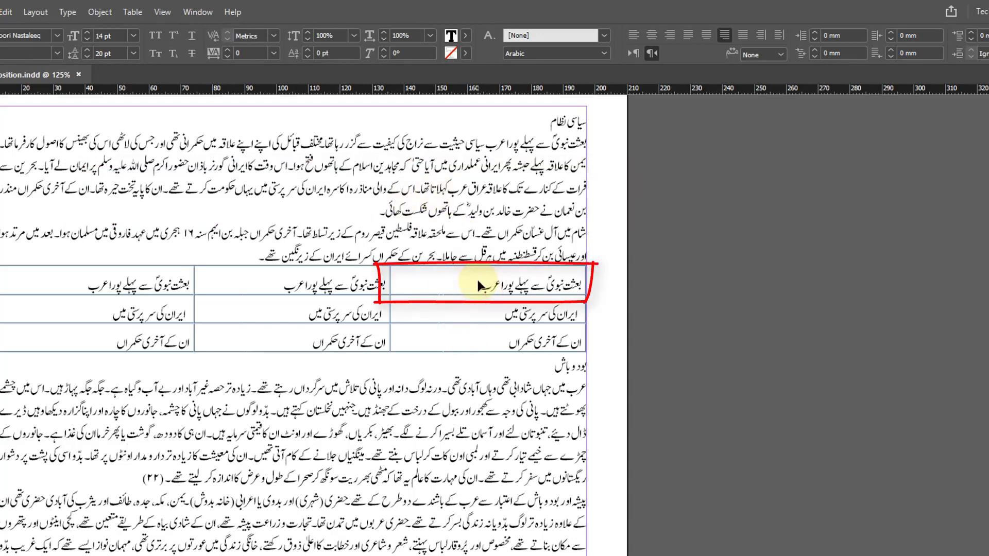
pyautogui.hotkey('shift', 'Right')
pyautogui.hotkey('shift', 'Right')
pyautogui.hotkey('shift', 'Right')
pyautogui.hotkey('shift', 'Right')
pyautogui.hotkey('shift', 'Right')
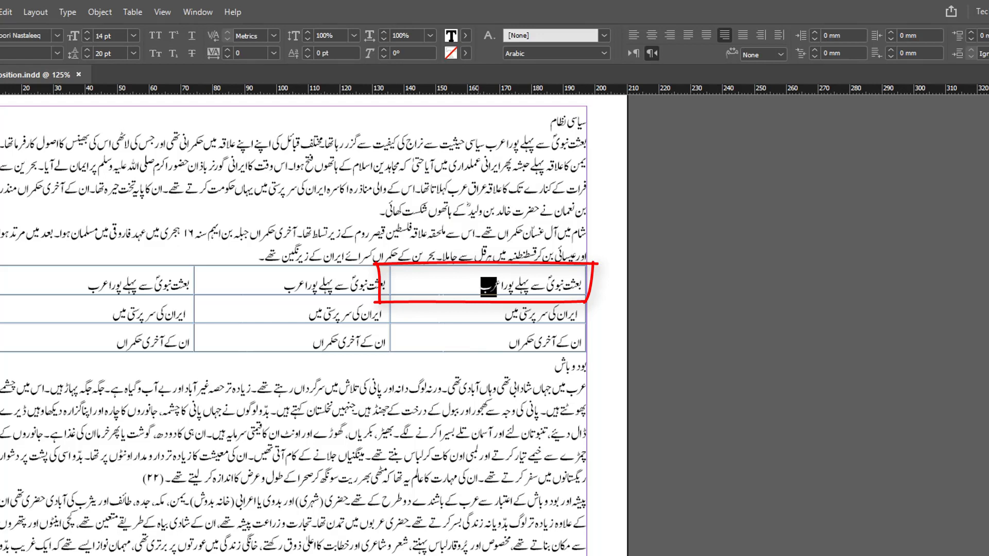
pyautogui.hotkey('shift', 'Right')
pyautogui.hotkey('shift', 'Right')
pyautogui.hotkey('shift', 'Right')
pyautogui.hotkey('shift', 'Right')
pyautogui.hotkey('shift', 'Right')
pyautogui.hotkey('shift', 'Right')
pyautogui.hotkey('shift', 'Right')
pyautogui.hotkey('shift', 'Right')
pyautogui.hotkey('shift', 'Right')
pyautogui.hotkey('shift', 'Right')
pyautogui.hotkey('shift', 'Right')
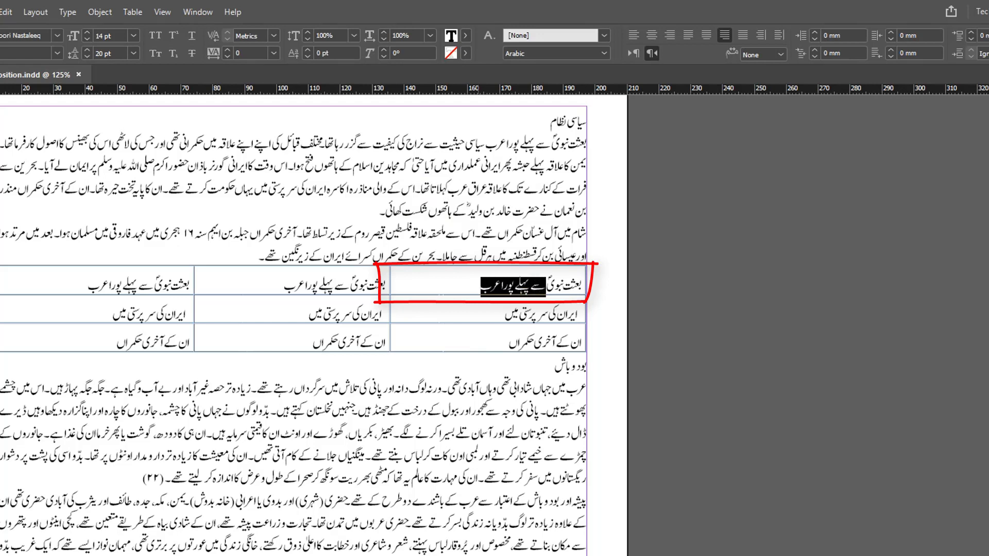
pyautogui.press('Right')
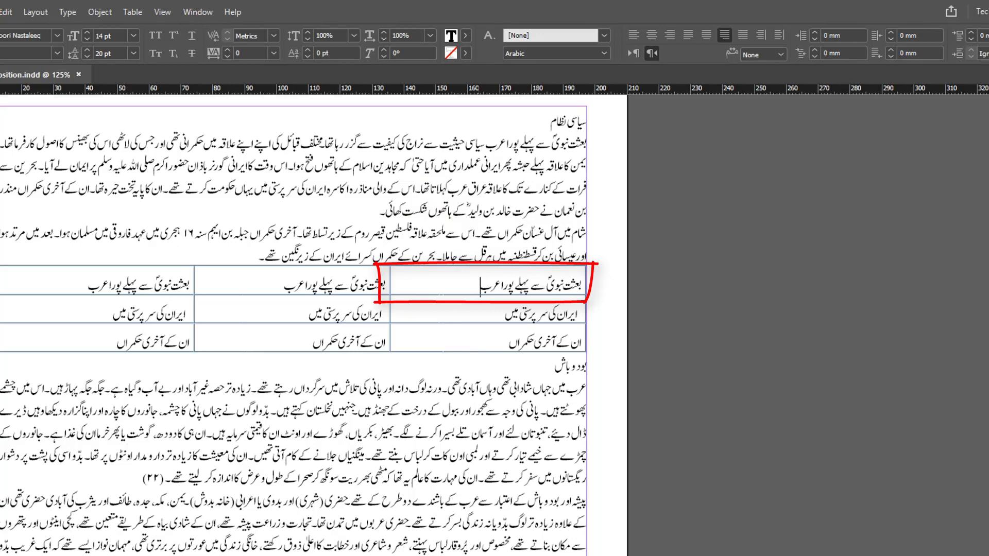
# - Test rightward word-by-word selection from the end of the same cell's text, extending it through "نبویؐ سے پہلے پورا عرب"
pyautogui.hotkey('ctrl', 'shift', 'Right')
pyautogui.hotkey('ctrl', 'shift', 'Right')
pyautogui.hotkey('ctrl', 'shift', 'Right')
pyautogui.hotkey('ctrl', 'shift', 'Right')
pyautogui.hotkey('ctrl', 'shift', 'Right')
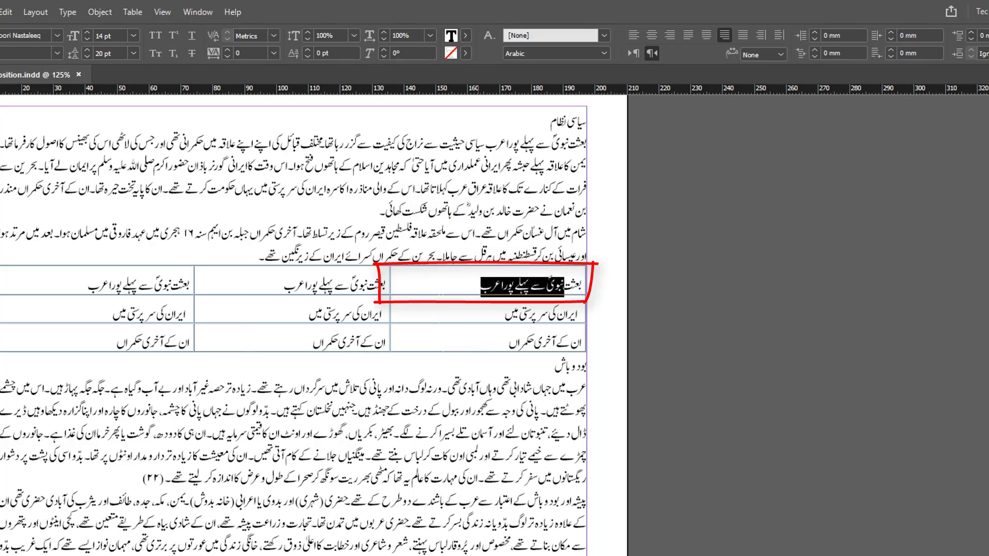
# - Test leftward character selection in the same cell from just before "نبویؐ", extending it through "سے", then return the cursor to its starting point
pyautogui.click(563, 285)
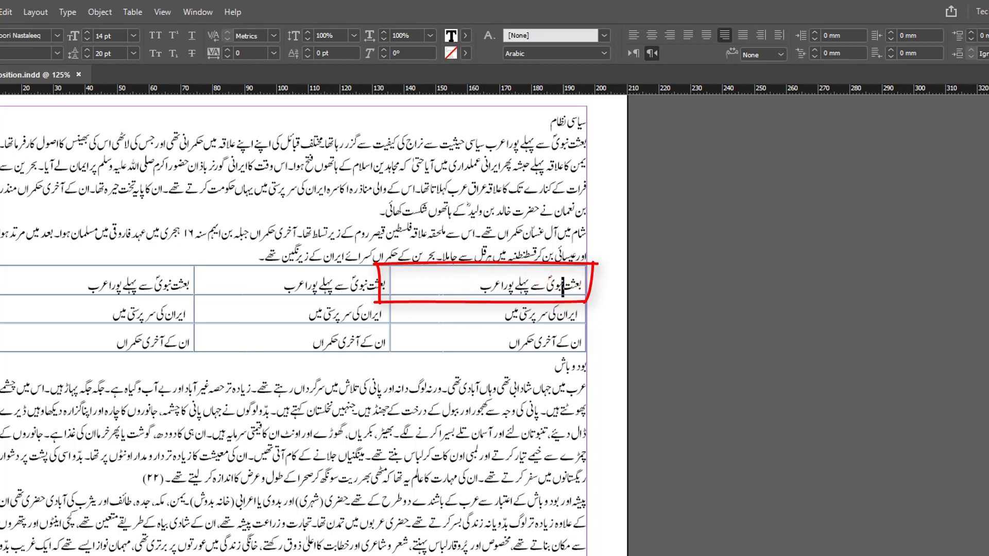
pyautogui.hotkey('shift', 'Right')
pyautogui.hotkey('shift', 'Right')
pyautogui.hotkey('shift', 'Right')
pyautogui.hotkey('shift', 'Right')
pyautogui.hotkey('shift', 'Right')
pyautogui.hotkey('shift', 'Right')
pyautogui.hotkey('shift', 'Right')
pyautogui.hotkey('shift', 'Right')
pyautogui.hotkey('shift', 'Right')
pyautogui.hotkey('shift', 'Right')
pyautogui.hotkey('shift', 'Right')
pyautogui.hotkey('shift', 'Right')
pyautogui.hotkey('shift', 'Right')
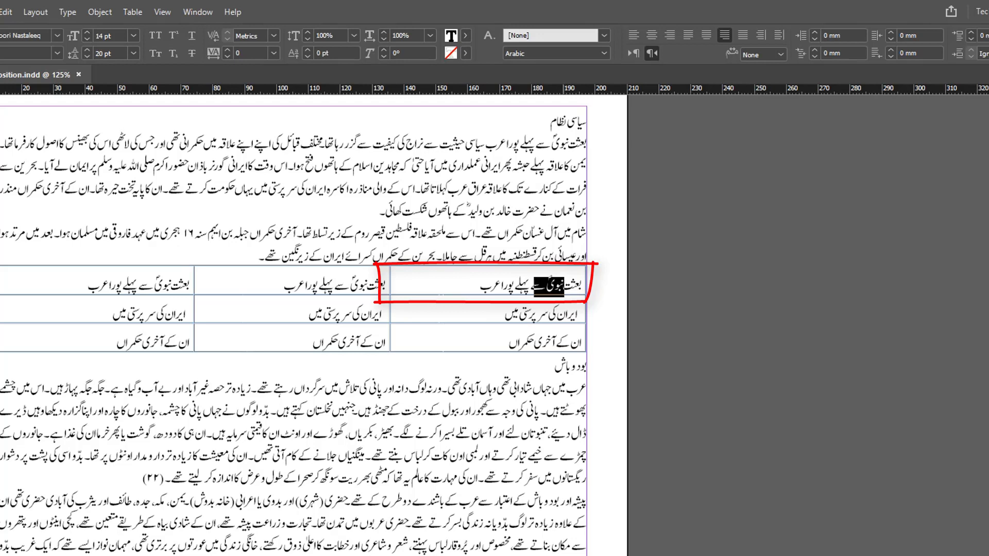
pyautogui.press('Left')
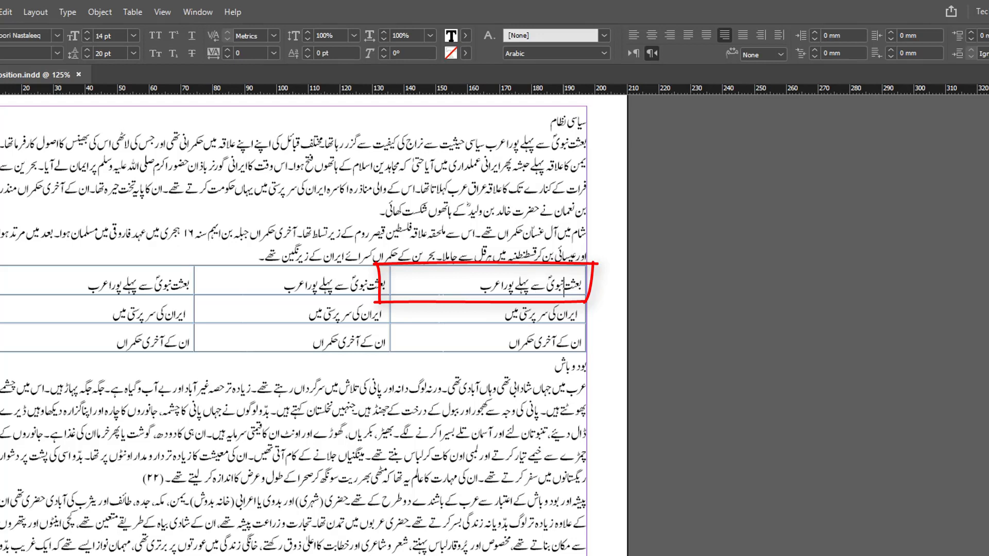
# - Test leftward word-by-word selection from just before "نبویؐ" through the cell's end "عرب", then deselect the text and exit text editing
pyautogui.hotkey('ctrl', 'shift', 'Right')
pyautogui.hotkey('ctrl', 'shift', 'Right')
pyautogui.hotkey('ctrl', 'shift', 'Right')
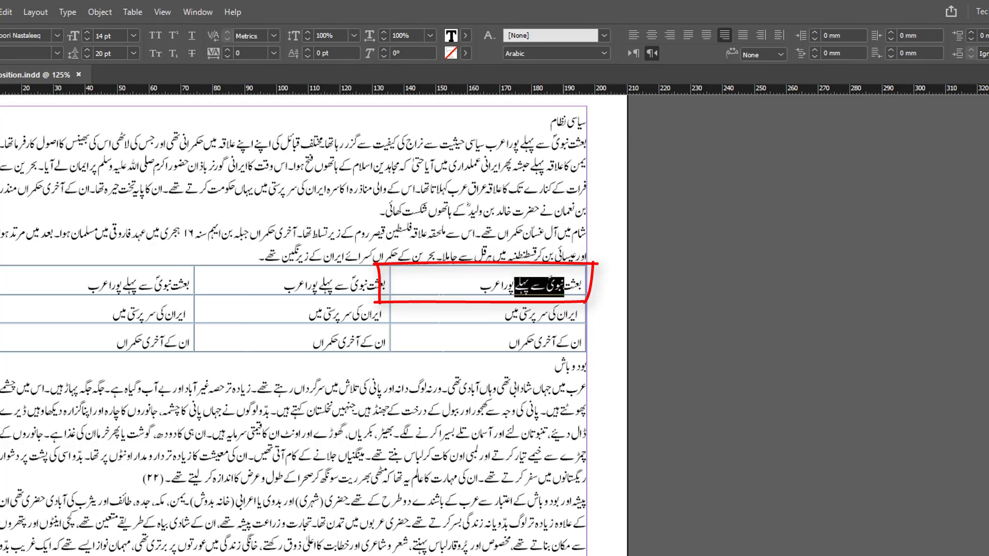
pyautogui.hotkey('ctrl', 'shift', 'Right')
pyautogui.hotkey('ctrl', 'shift', 'Right')
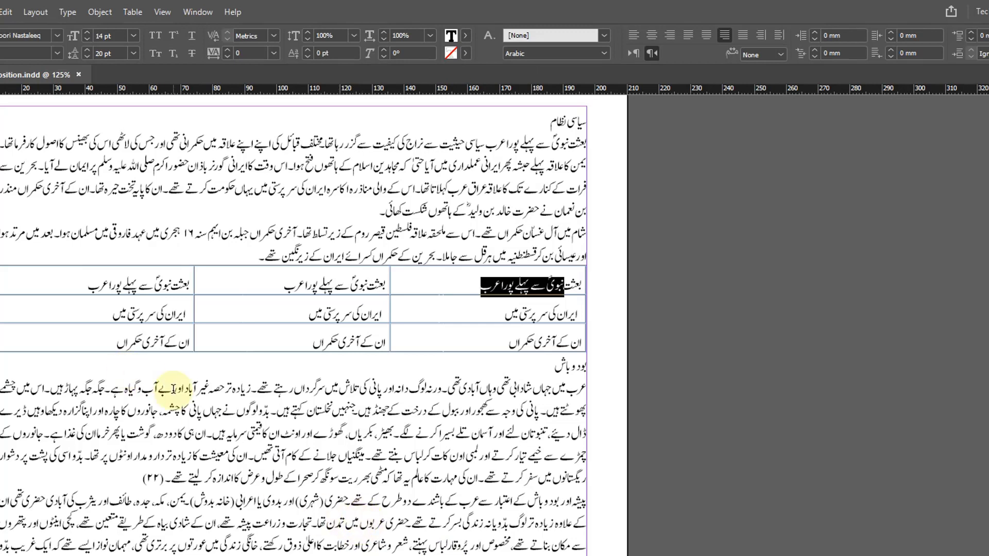
pyautogui.click(272, 285)
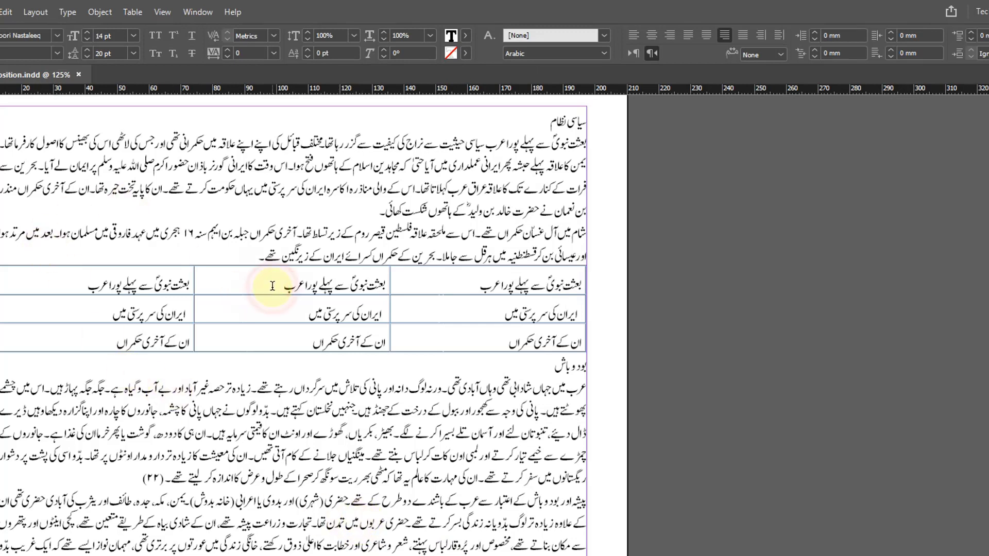
pyautogui.press('Escape')
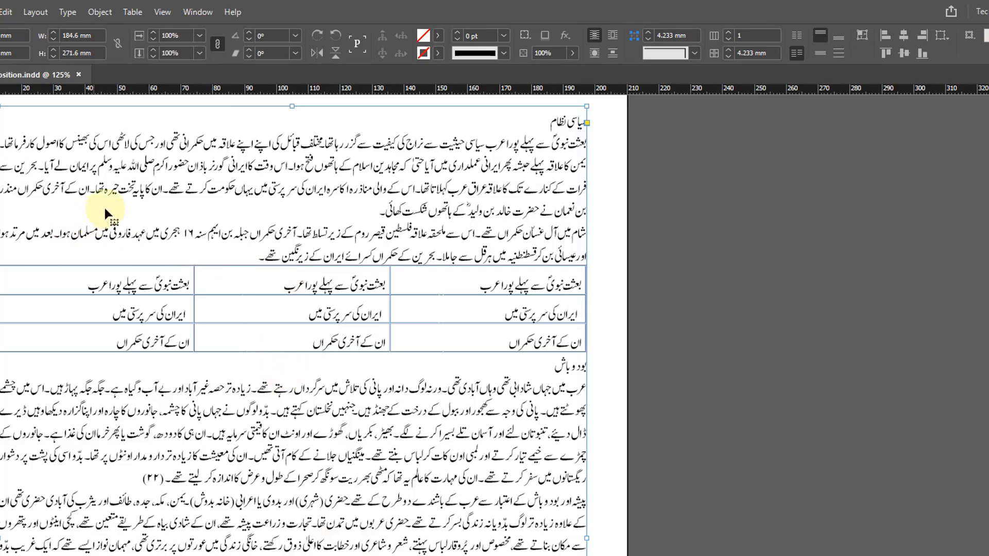
pyautogui.scroll(-10, 283, 361)
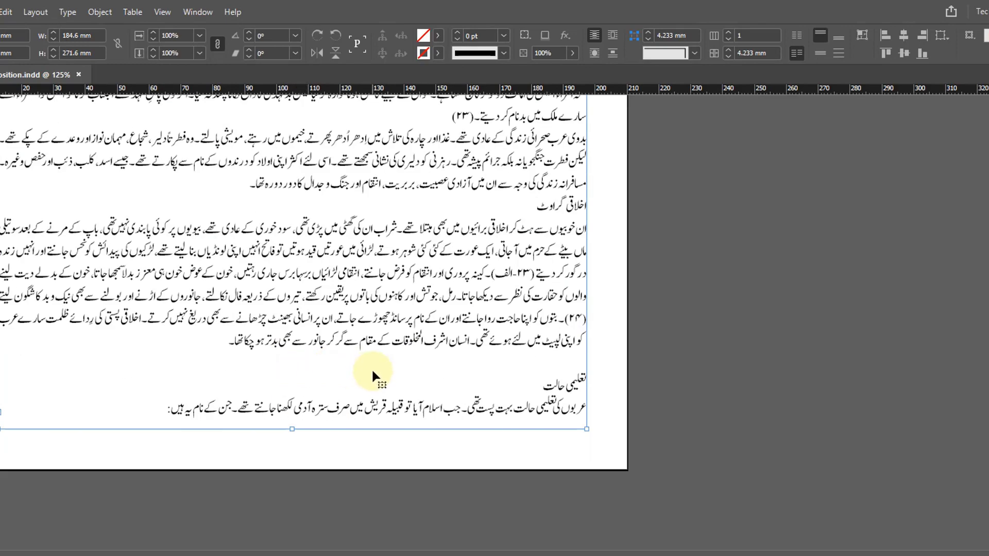
pyautogui.scroll(-5, 372, 367)
pyautogui.scroll(5, 384, 378)
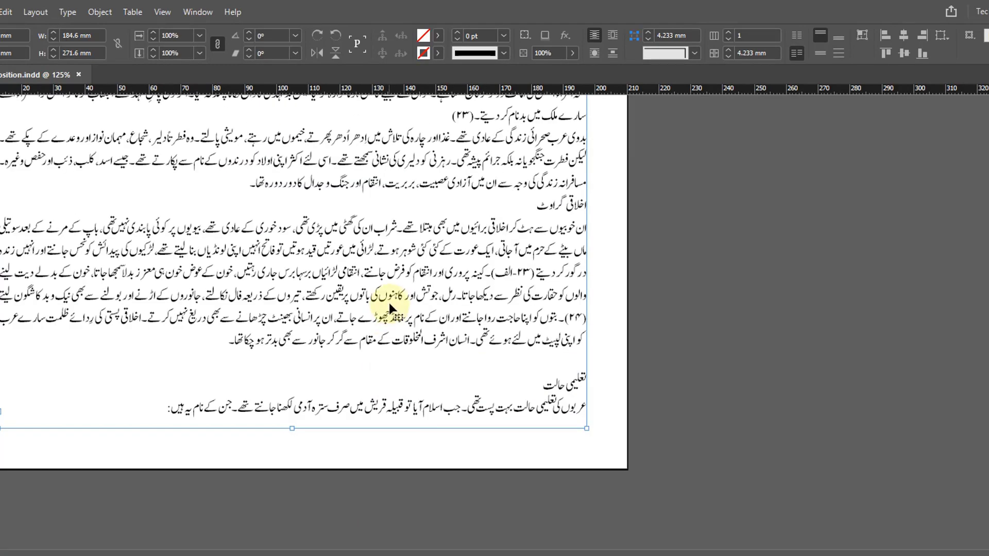
pyautogui.scroll(-5, 378, 295)
pyautogui.scroll(10, 385, 303)
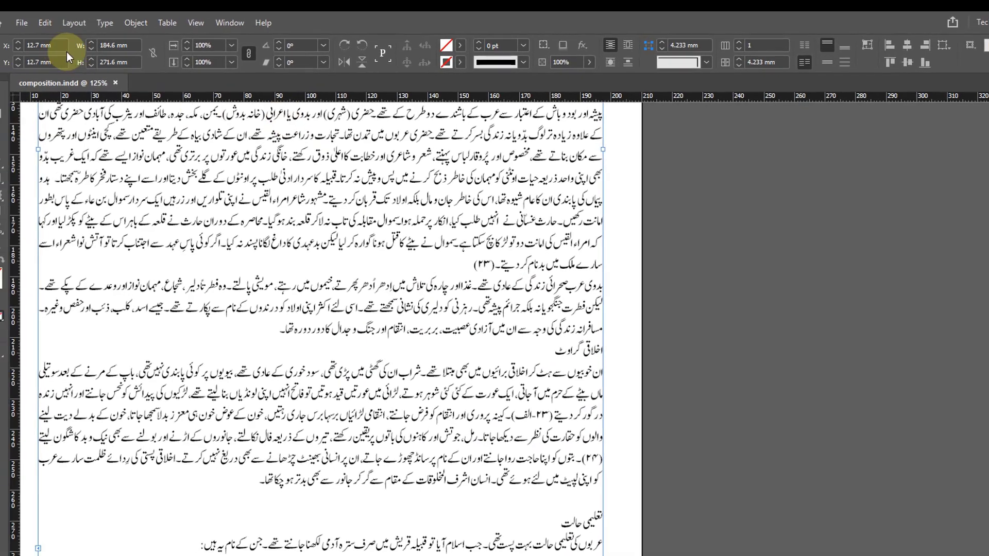